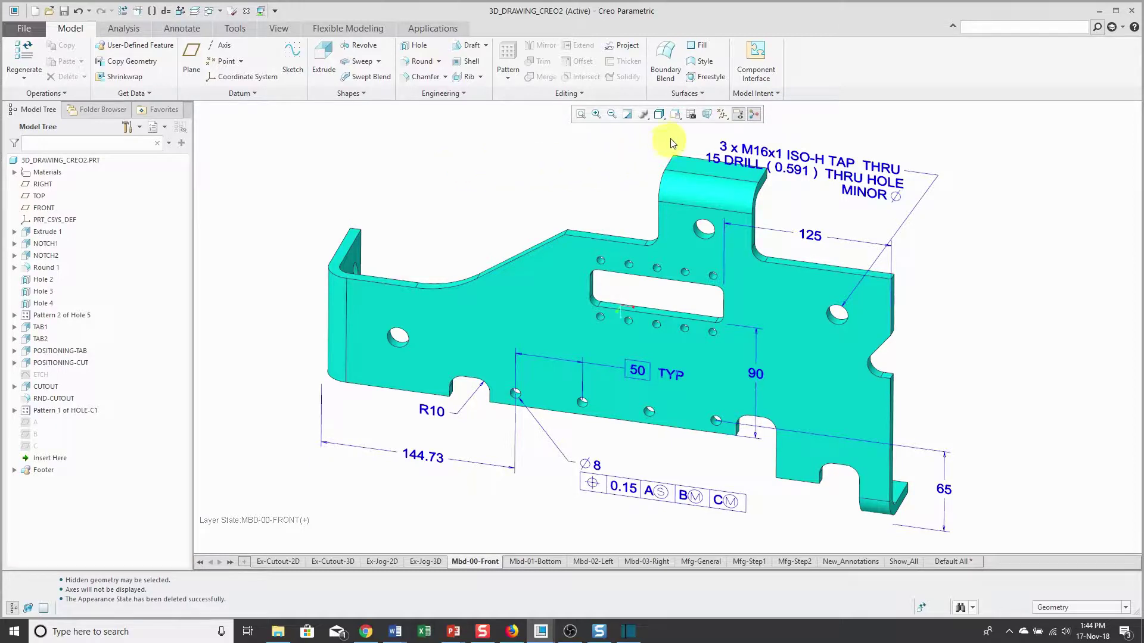
Compare the part's Master Appearance and Default Appearance states by activating each one, ending on Default Appearance.
click(692, 115)
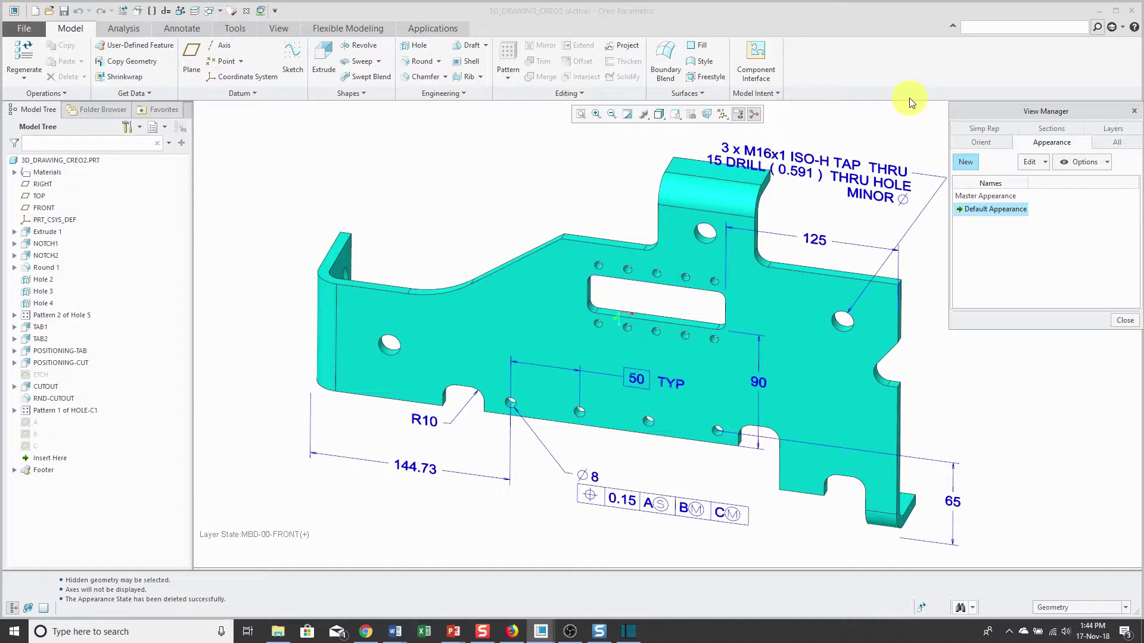
double_click(990, 196)
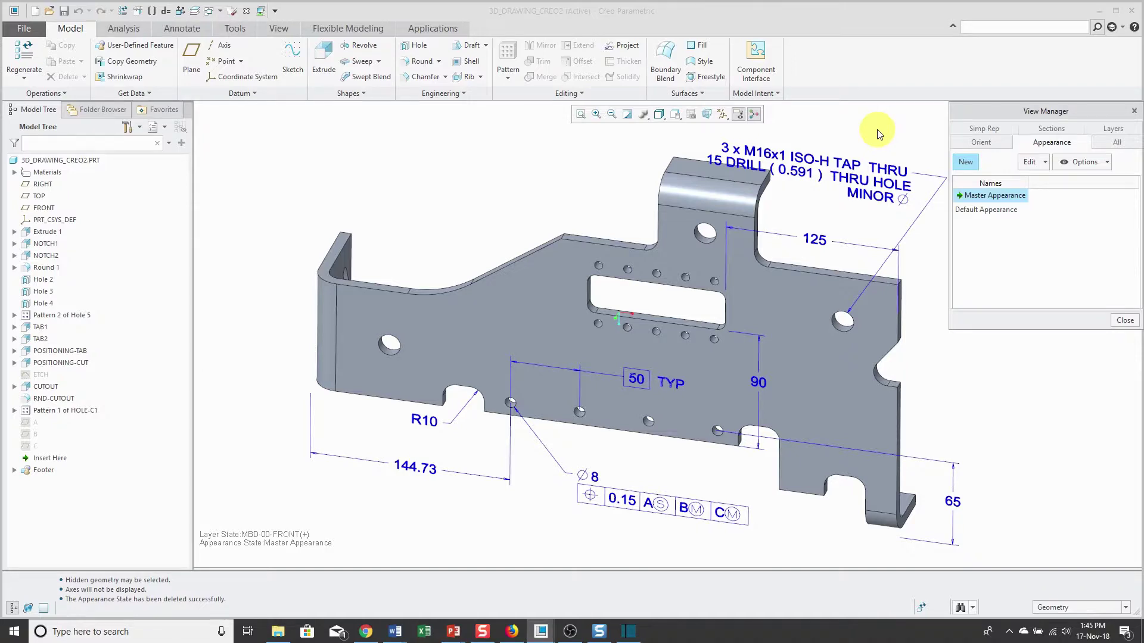
double_click(998, 210)
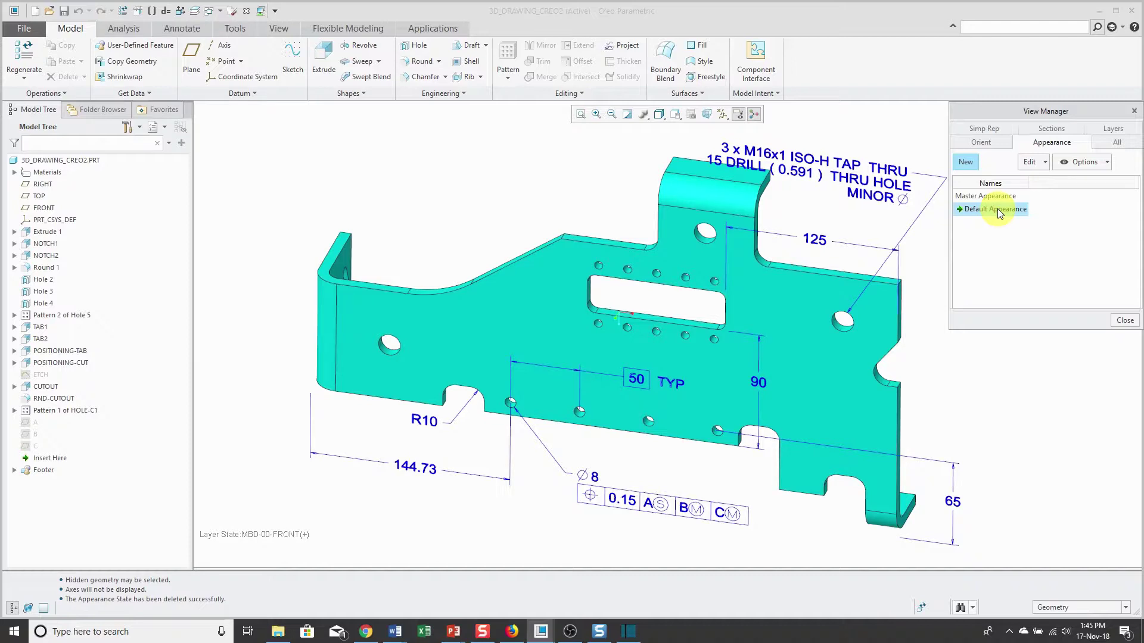
Create a new appearance state for the bracket, accepting the suggested name.
click(965, 162)
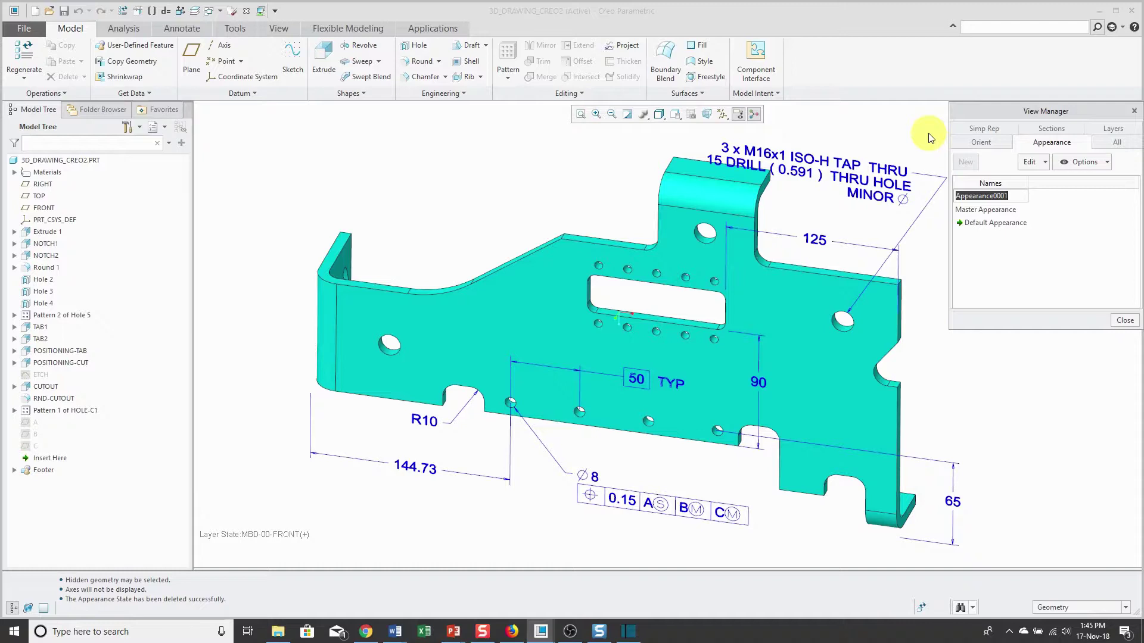
key(Return)
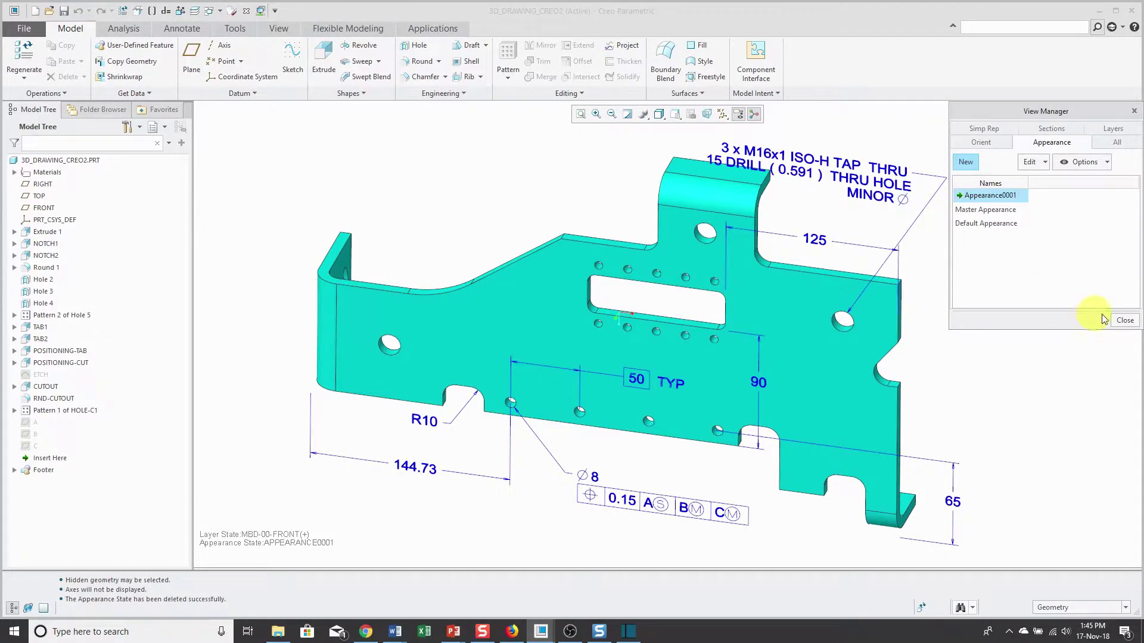
click(1124, 320)
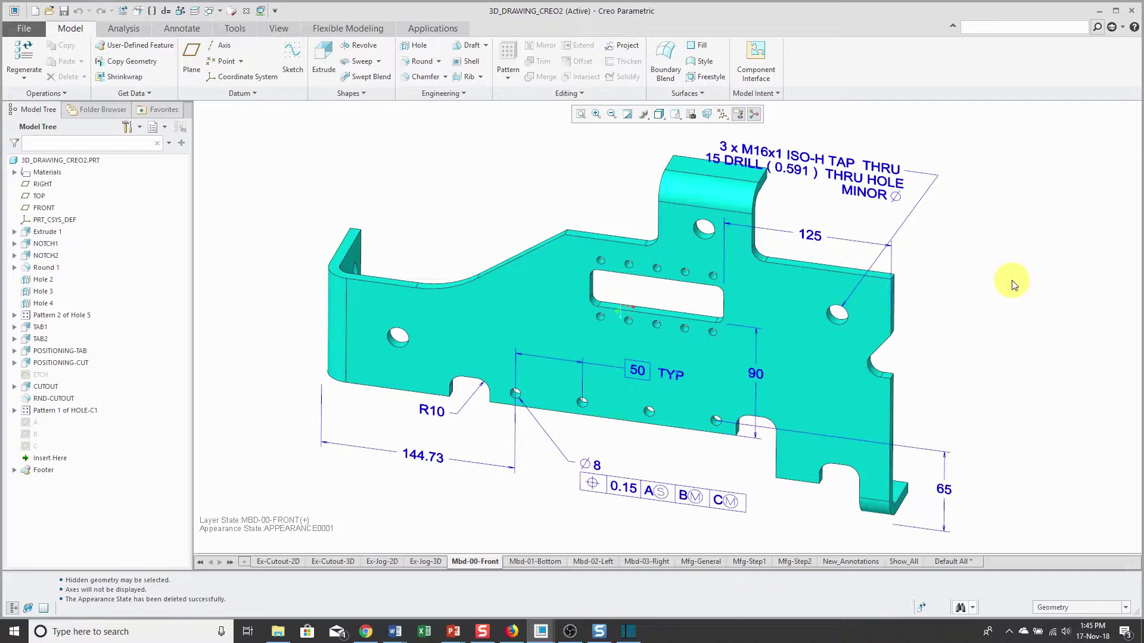
Apply the first appearance from the Metal-Steel.dmt library to the whole part 3D_DRAWING_CREO2.PRT.
click(279, 30)
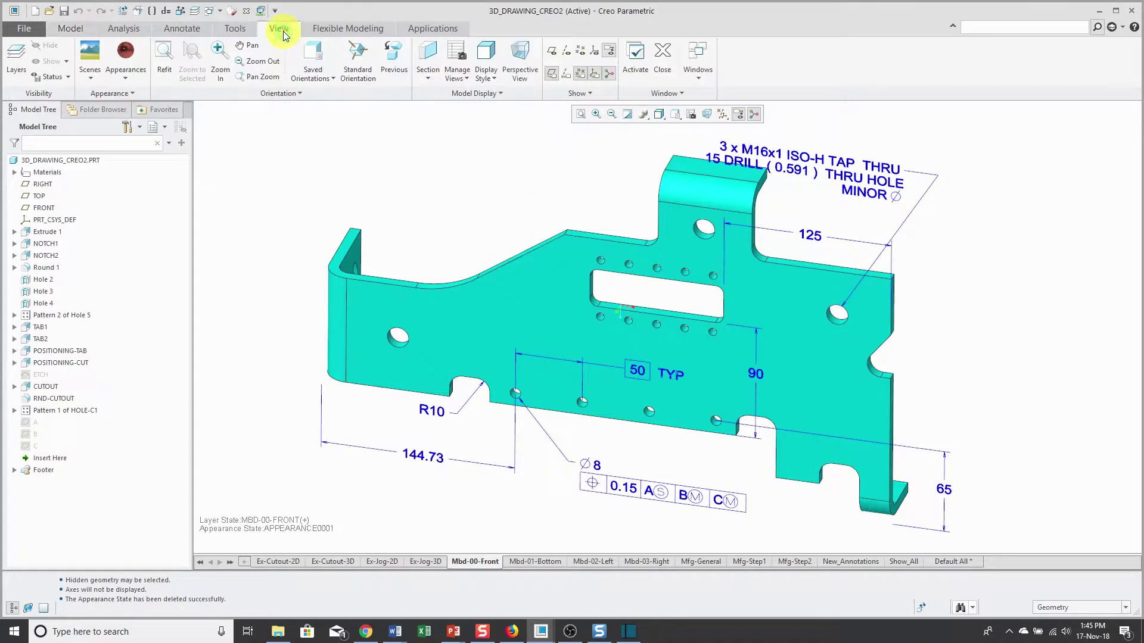
click(133, 77)
click(250, 248)
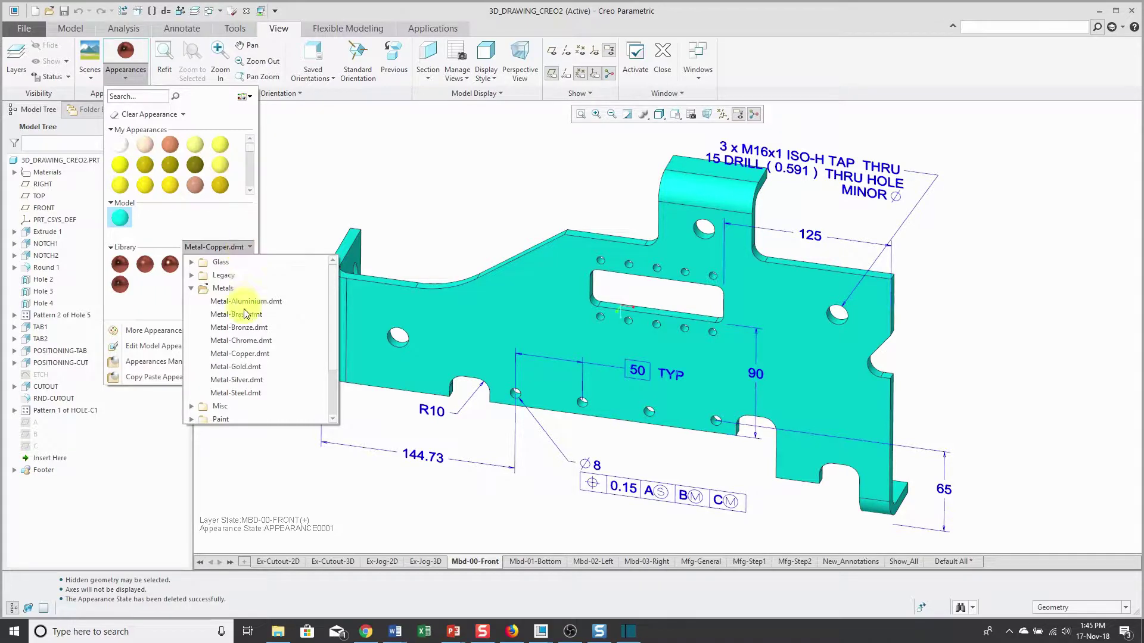
click(241, 394)
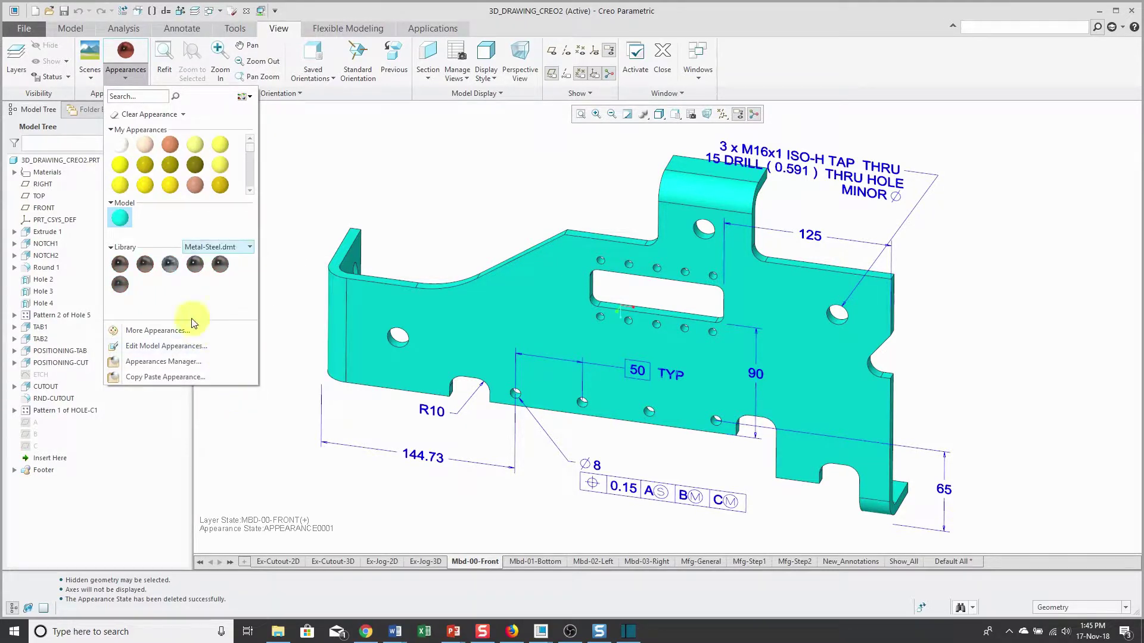
click(121, 266)
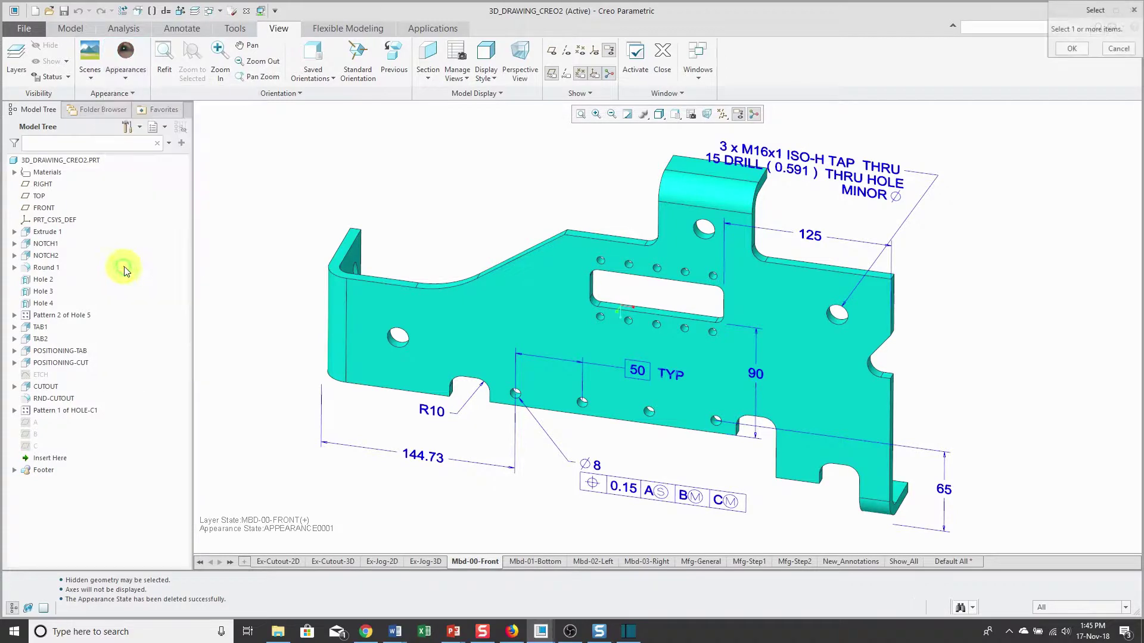
click(76, 161)
middle_click(315, 188)
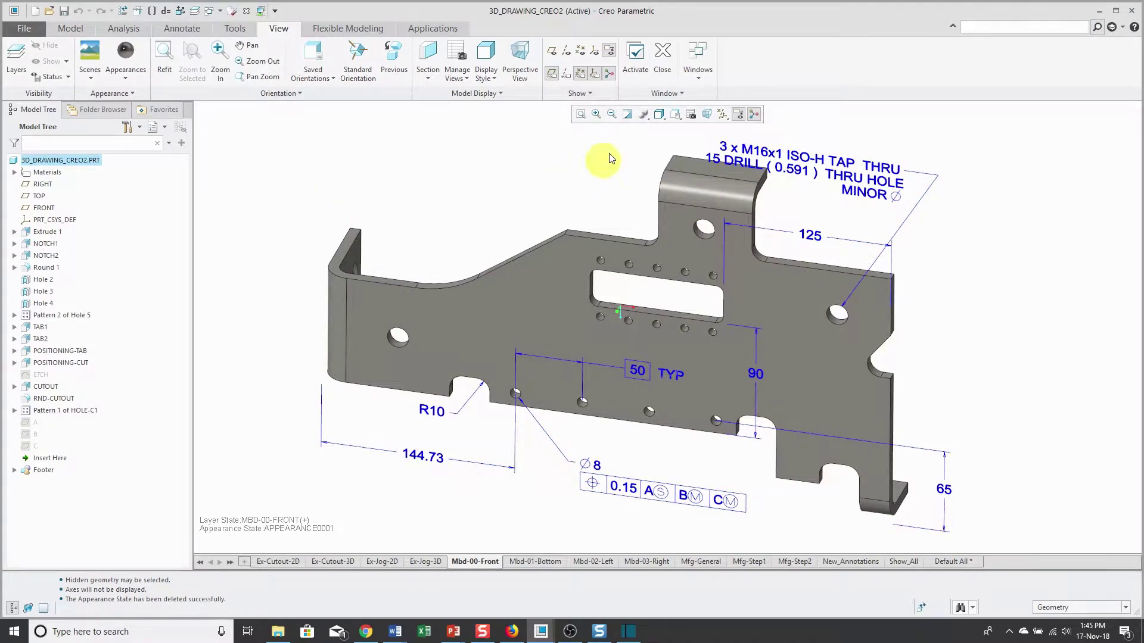
Reactivate Default Appearance and create a second new appearance state from it, accepting the suggested name.
click(692, 115)
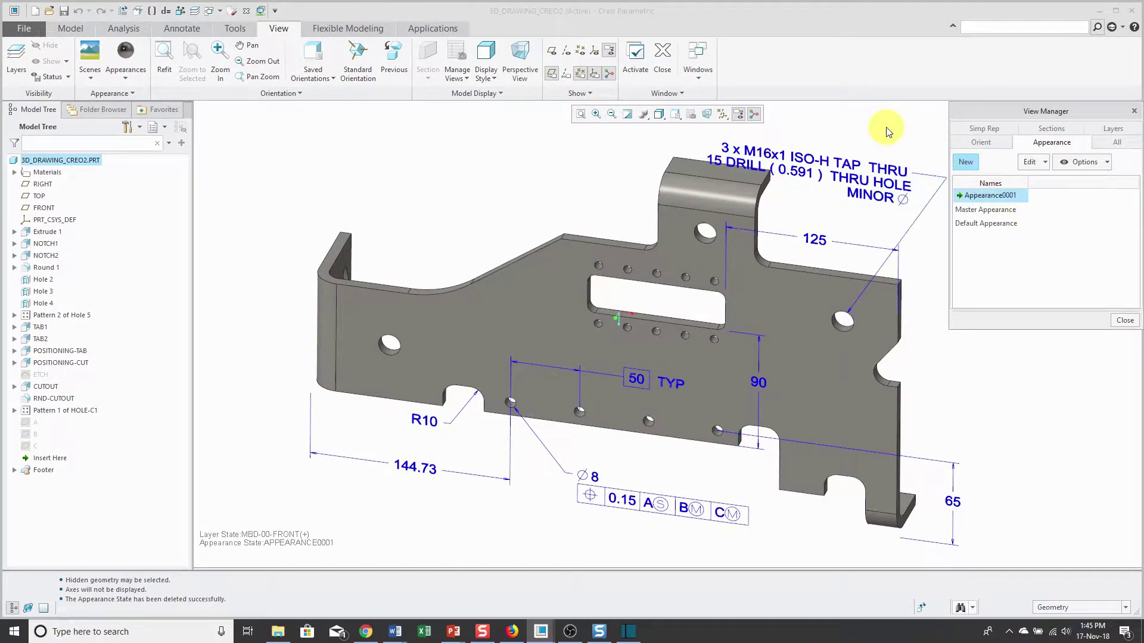
double_click(981, 225)
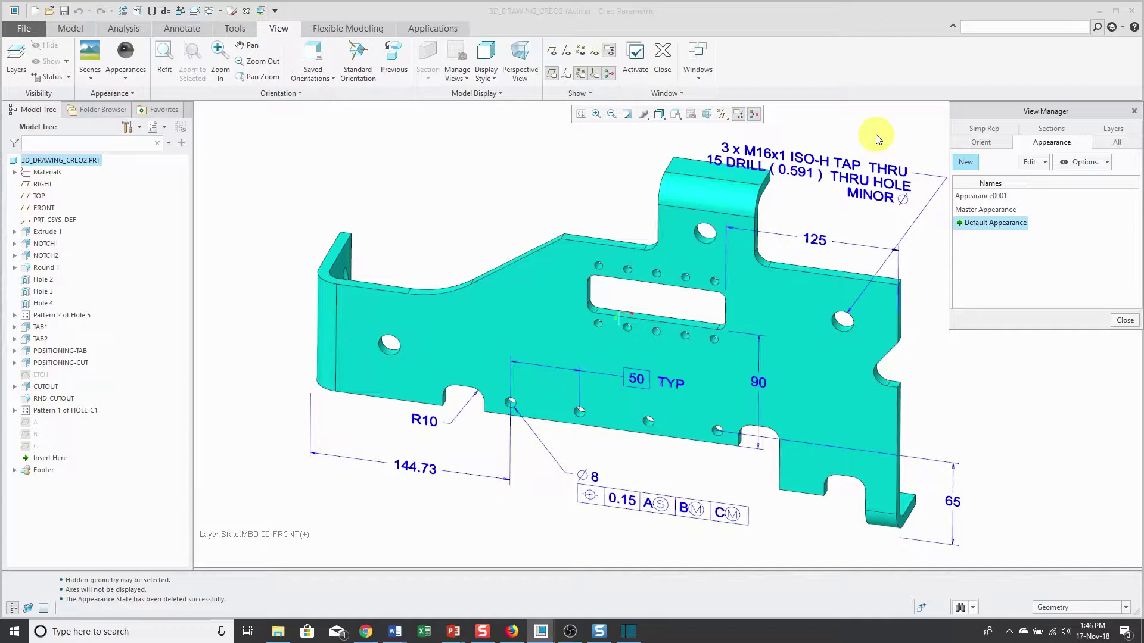
click(968, 168)
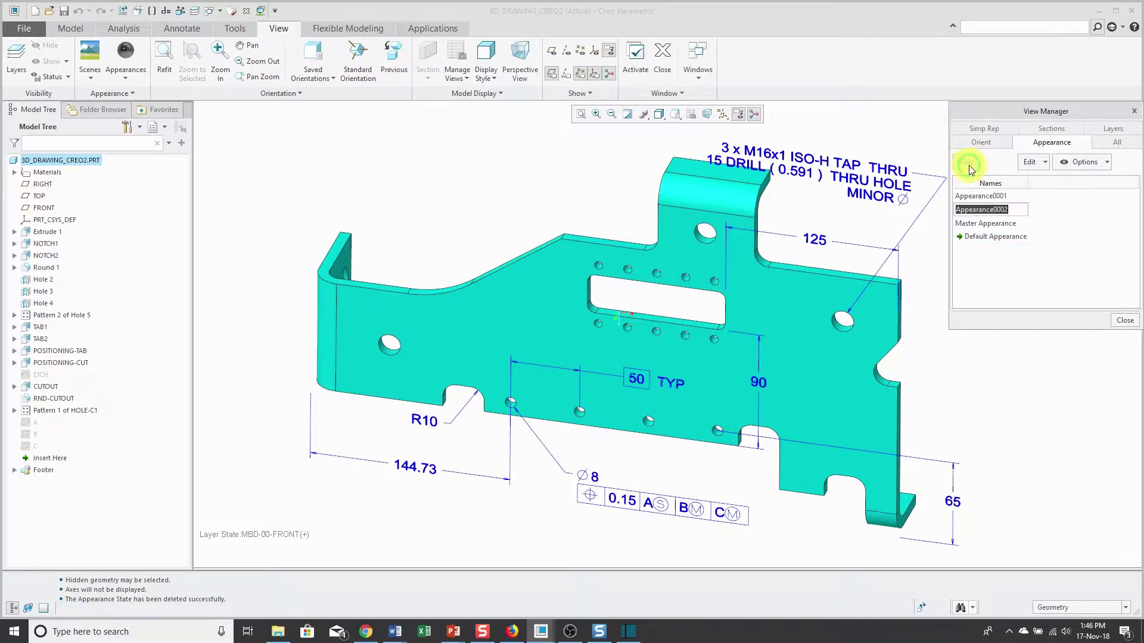
click(867, 137)
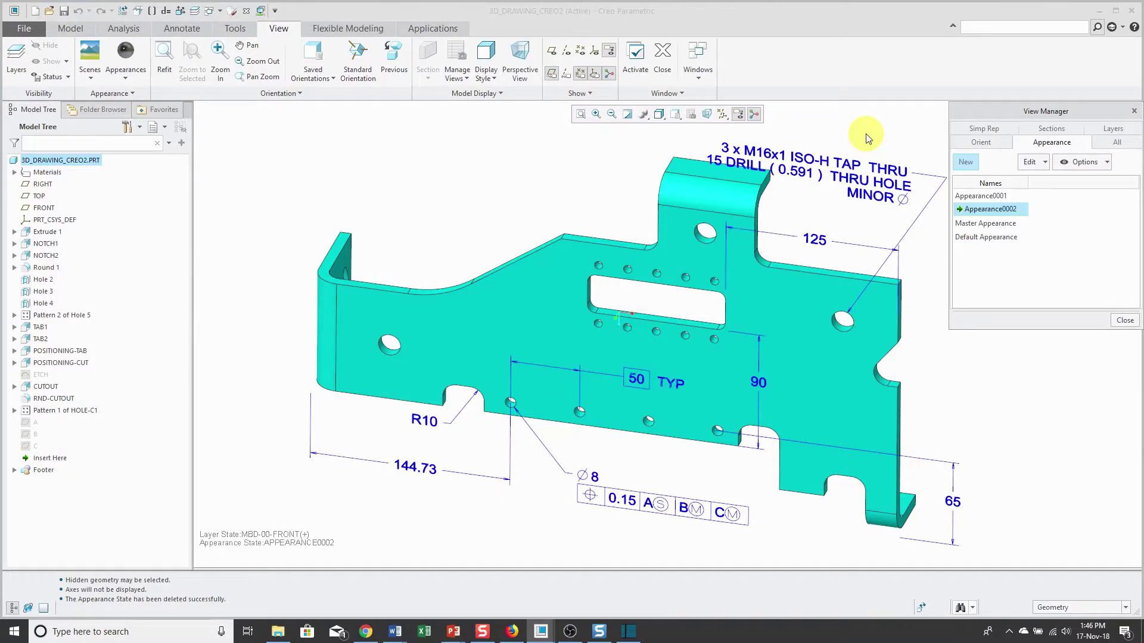
click(1125, 320)
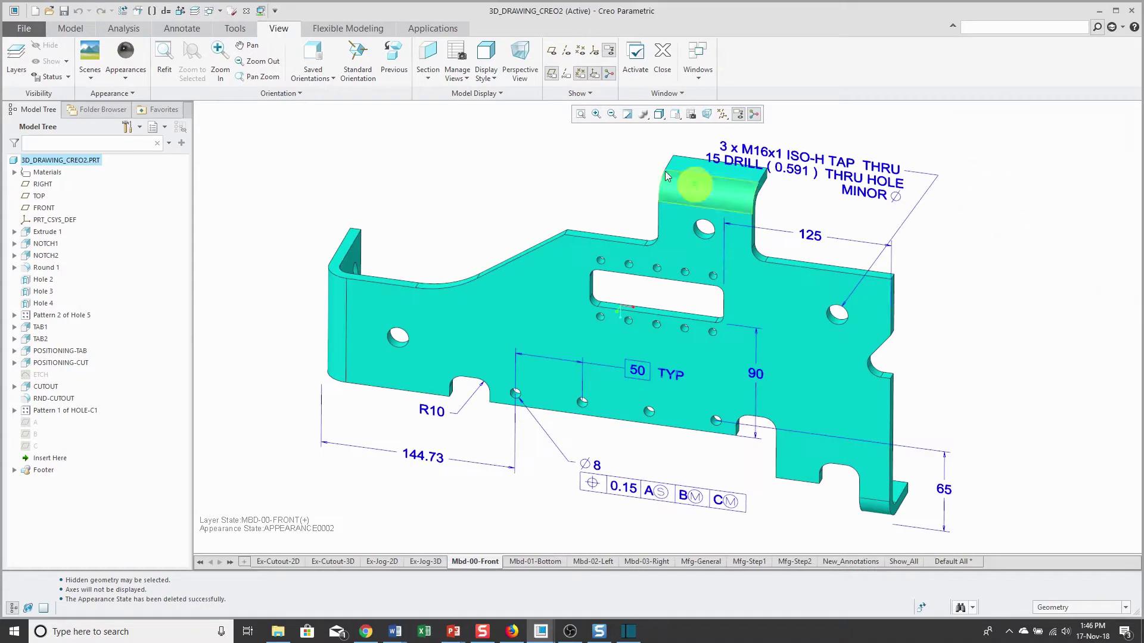
Apply a light lavender appearance from My Appearances to the bracket's large front face and the connected outer bend and flange faces.
click(122, 71)
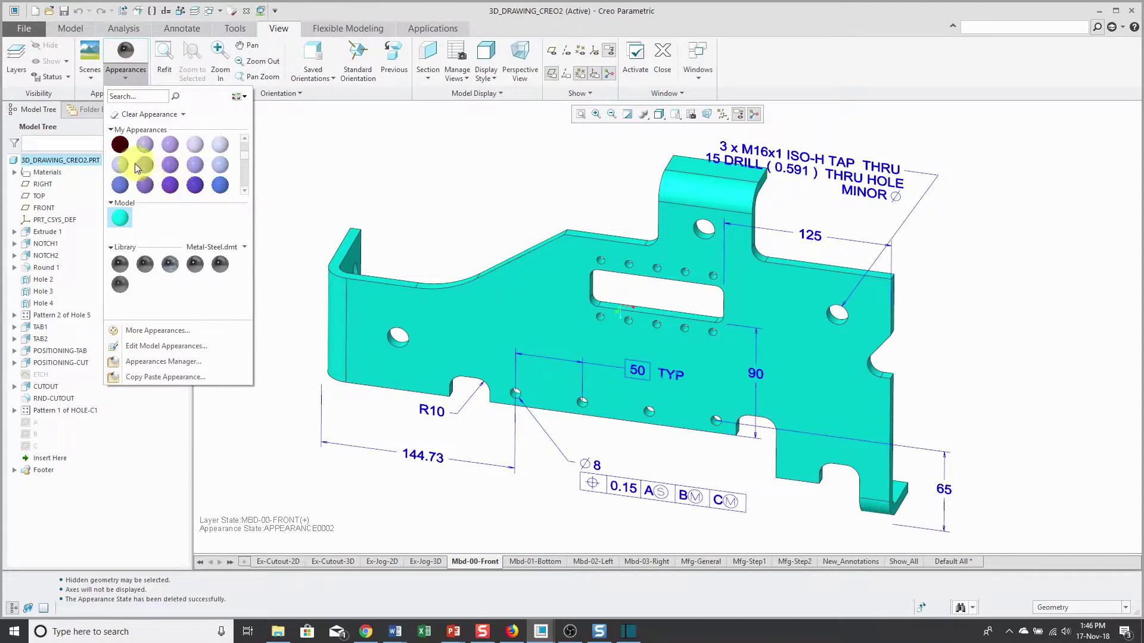
click(120, 165)
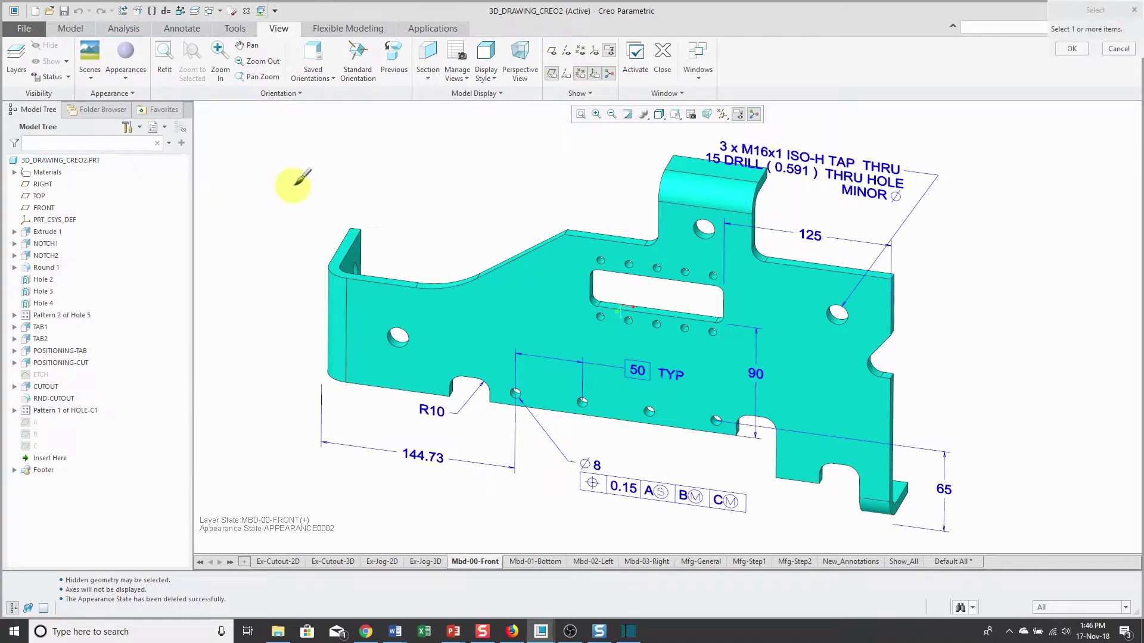
click(505, 309)
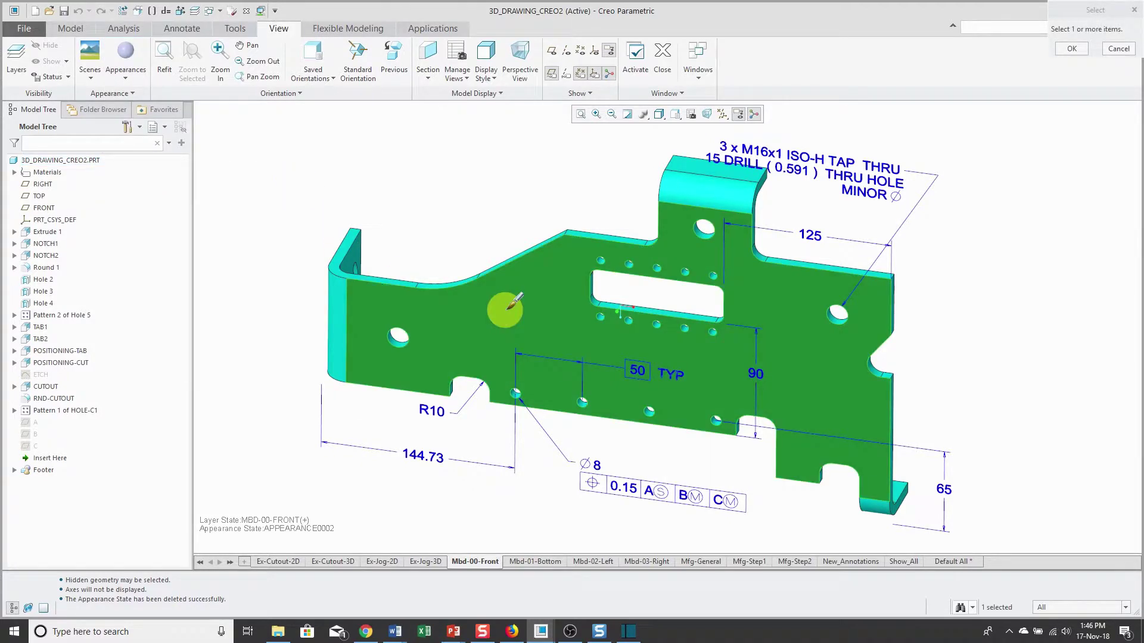
ctrl+click(692, 163)
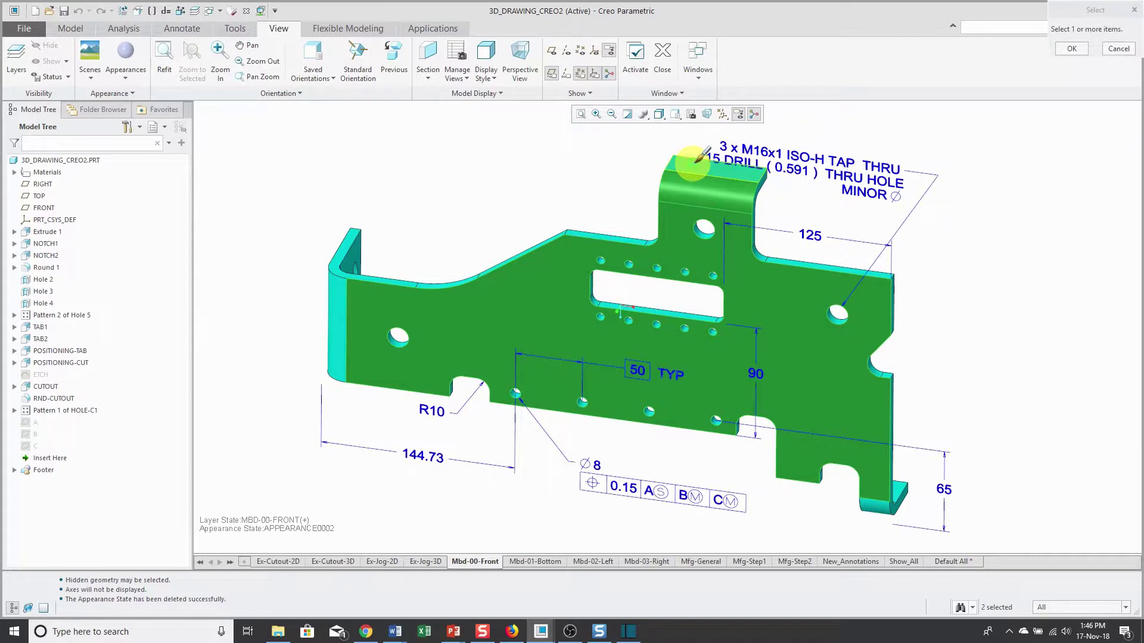
middle_drag(943, 382, 911, 324)
ctrl+click(903, 374)
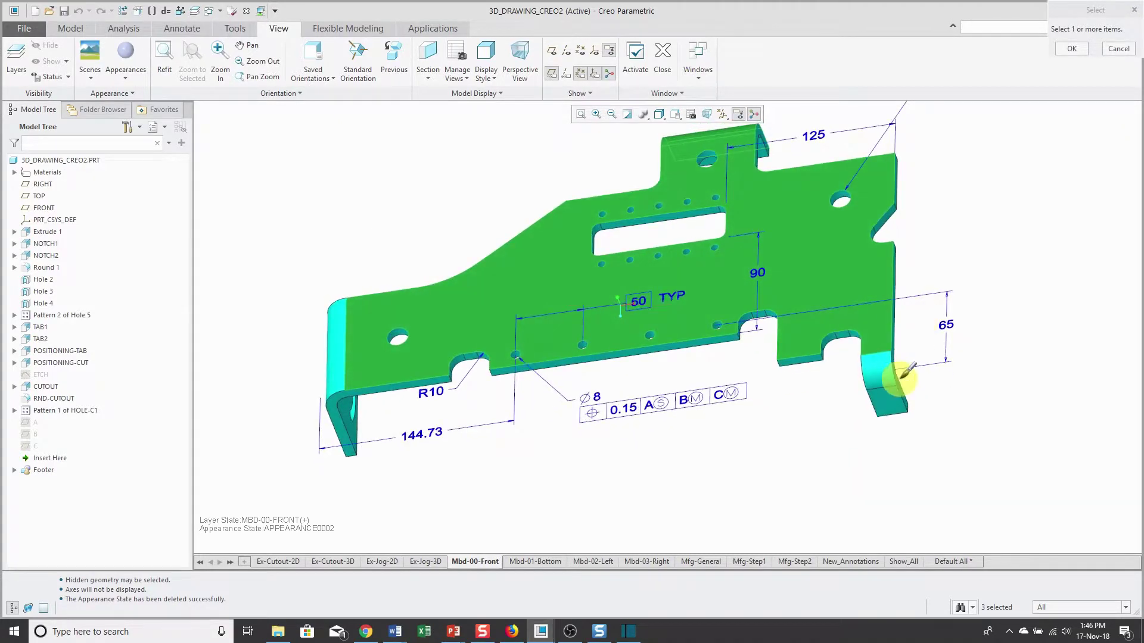
ctrl+click(888, 395)
ctrl+click(873, 382)
middle_drag(873, 383, 822, 383)
ctrl+click(422, 372)
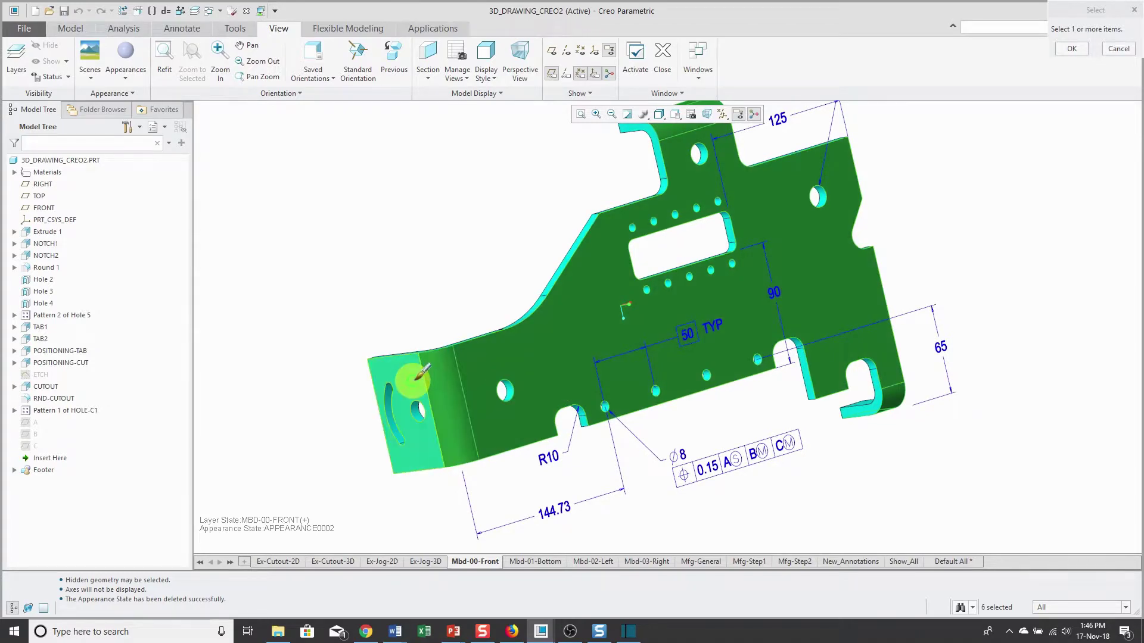
ctrl+click(476, 351)
middle_drag(477, 350, 419, 377)
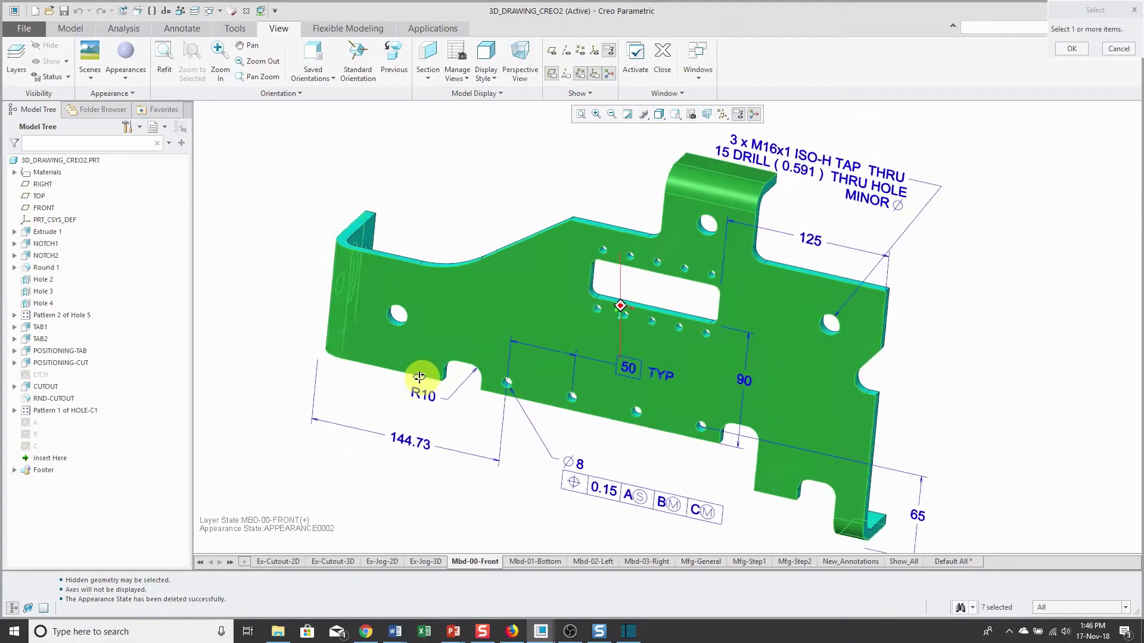
click(1070, 49)
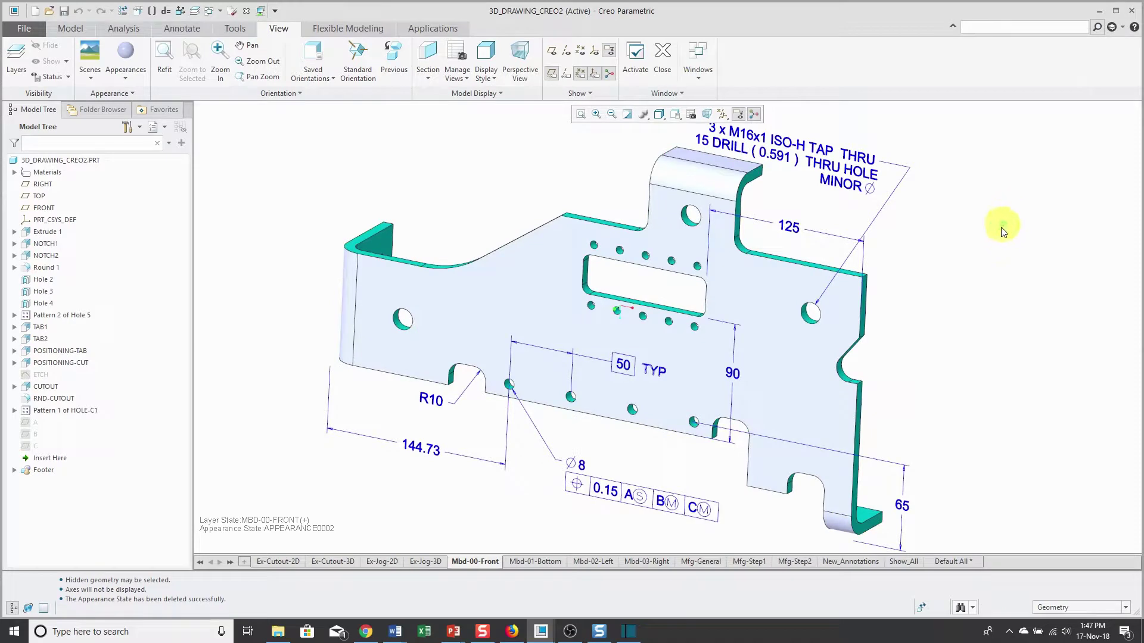
mouse_move(1002, 231)
middle_down()
mouse_move(965, 248)
mouse_move(983, 225)
mouse_move(966, 265)
middle_up()
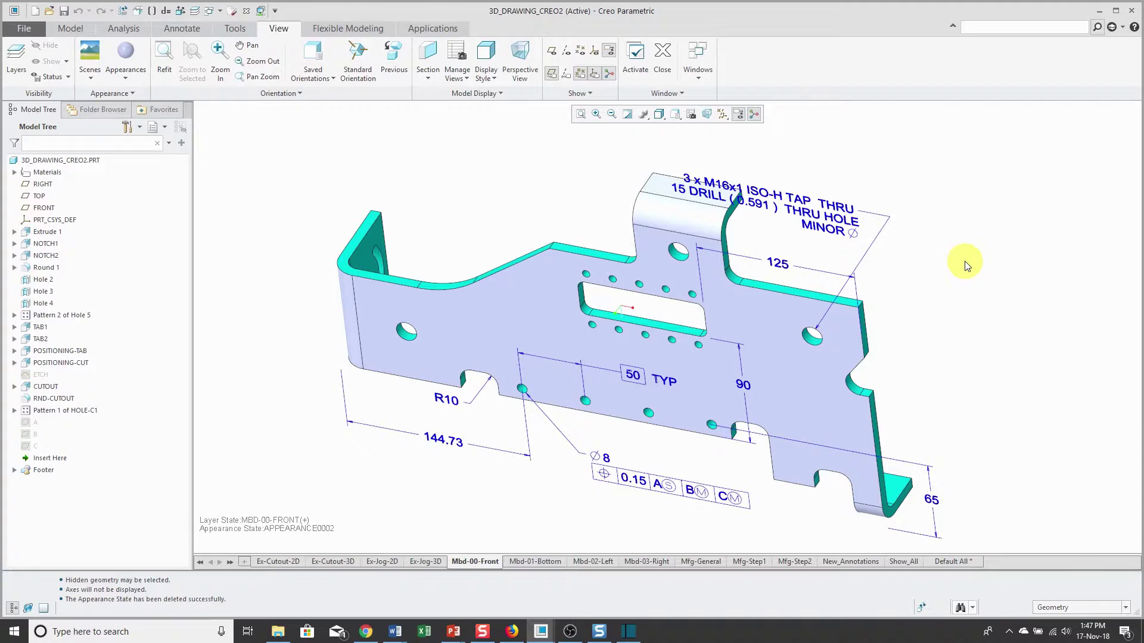
Redefine the Mbd-00-Front combination state to use the Appearance0002 appearance state.
click(693, 115)
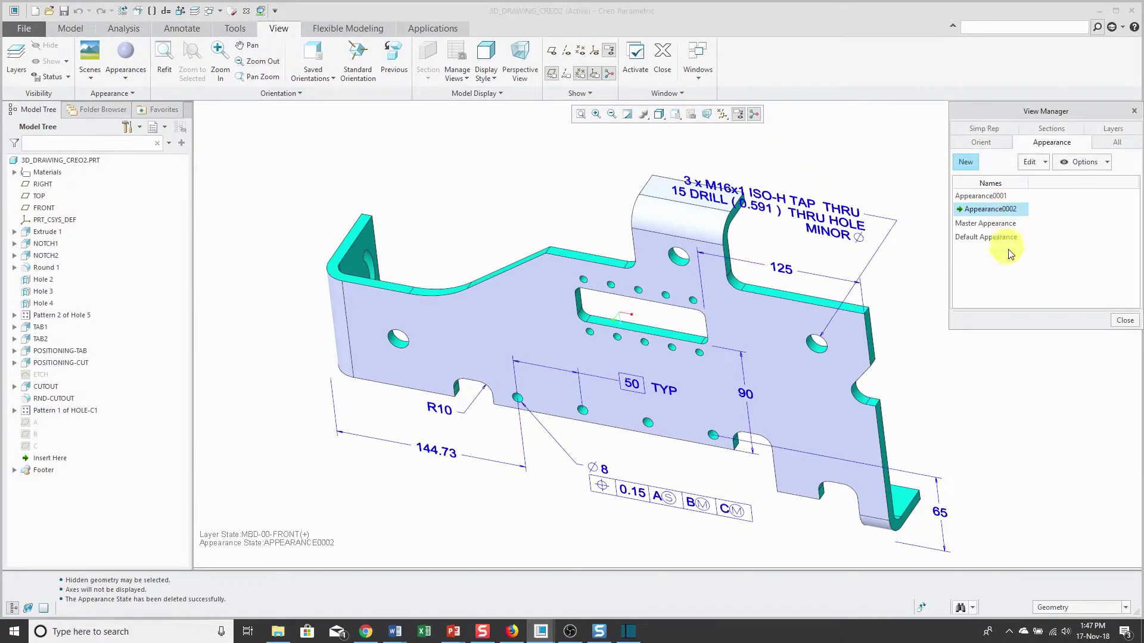
click(1124, 320)
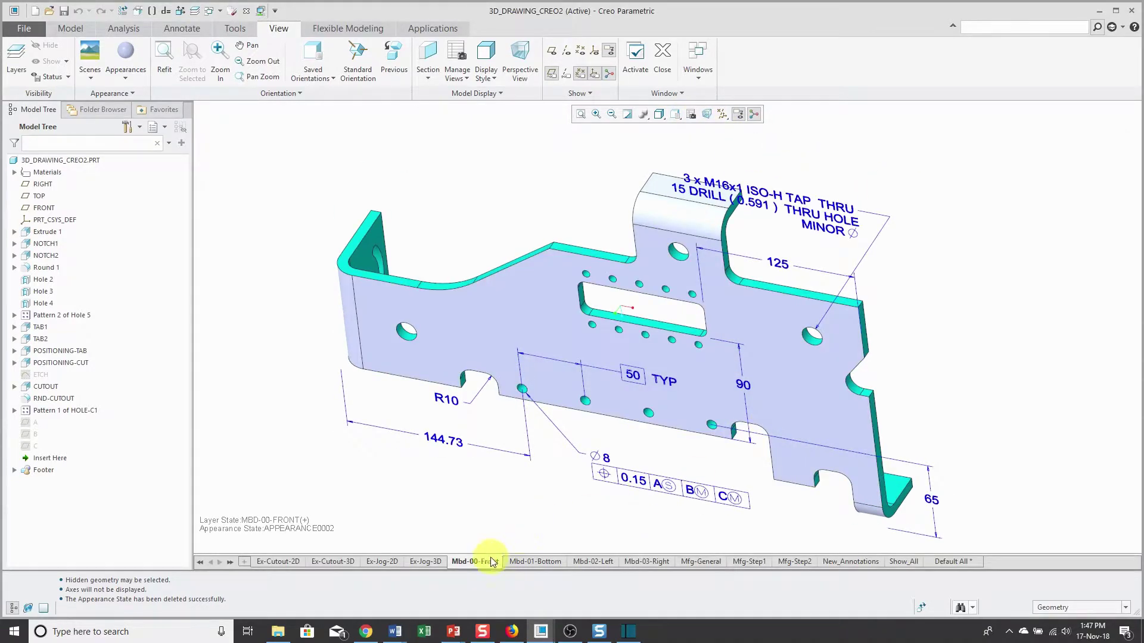
click(482, 563)
right_click(482, 563)
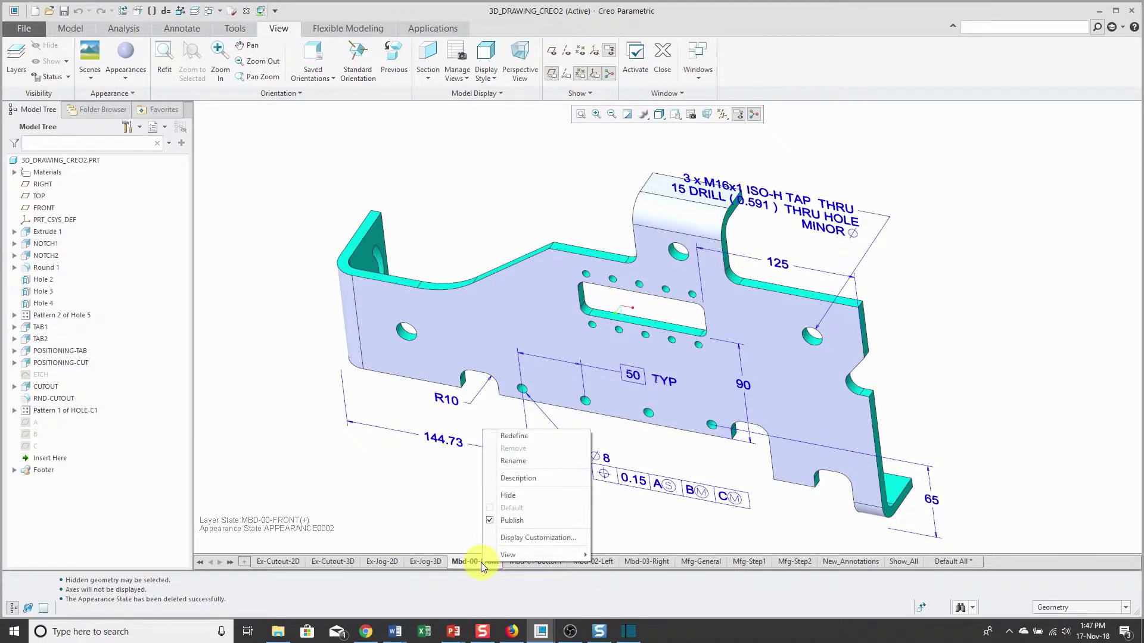
click(521, 435)
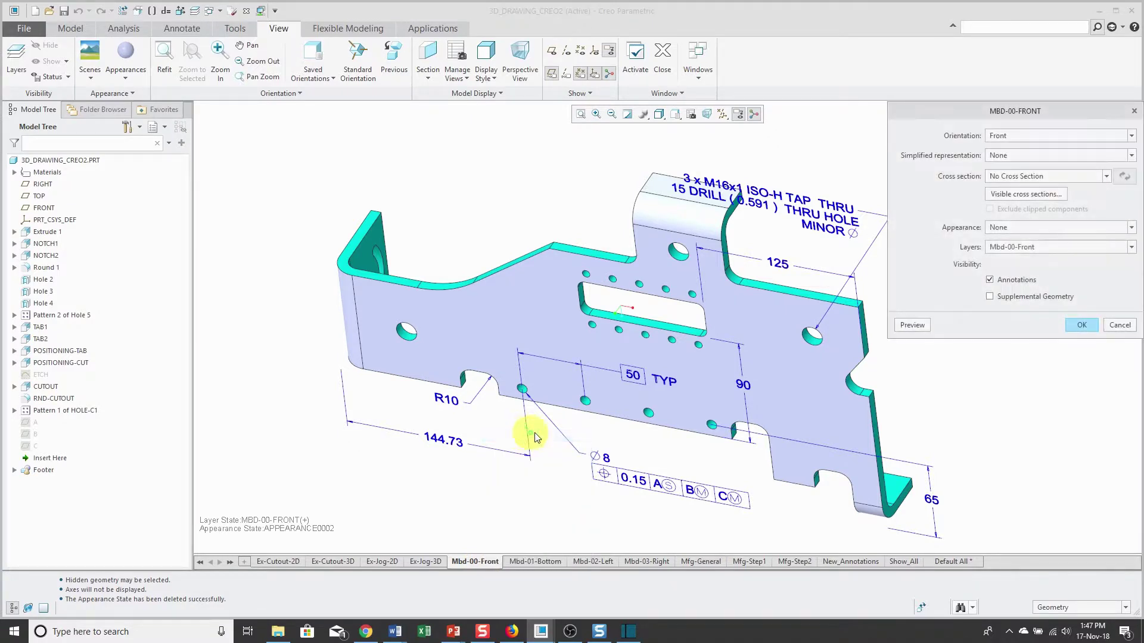
click(1032, 228)
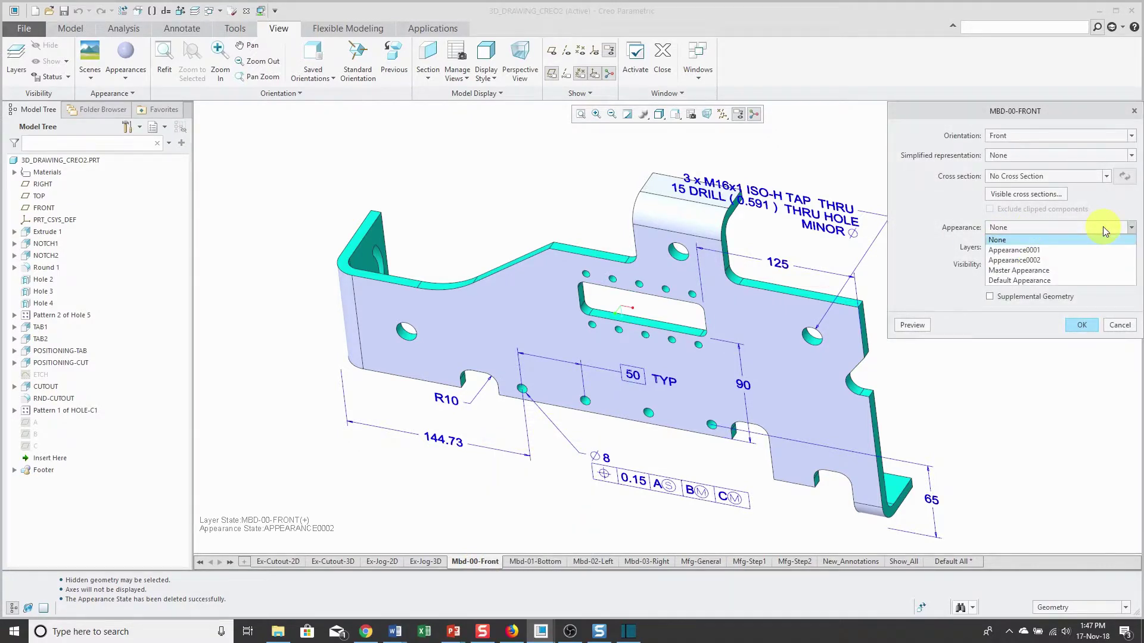
click(1035, 260)
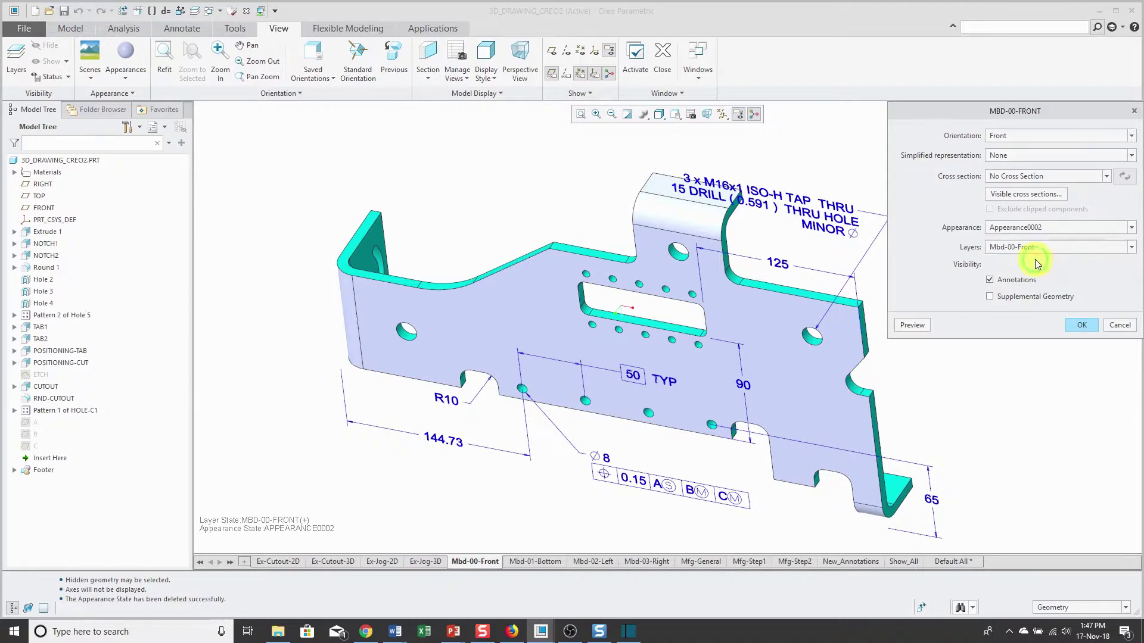
click(1080, 326)
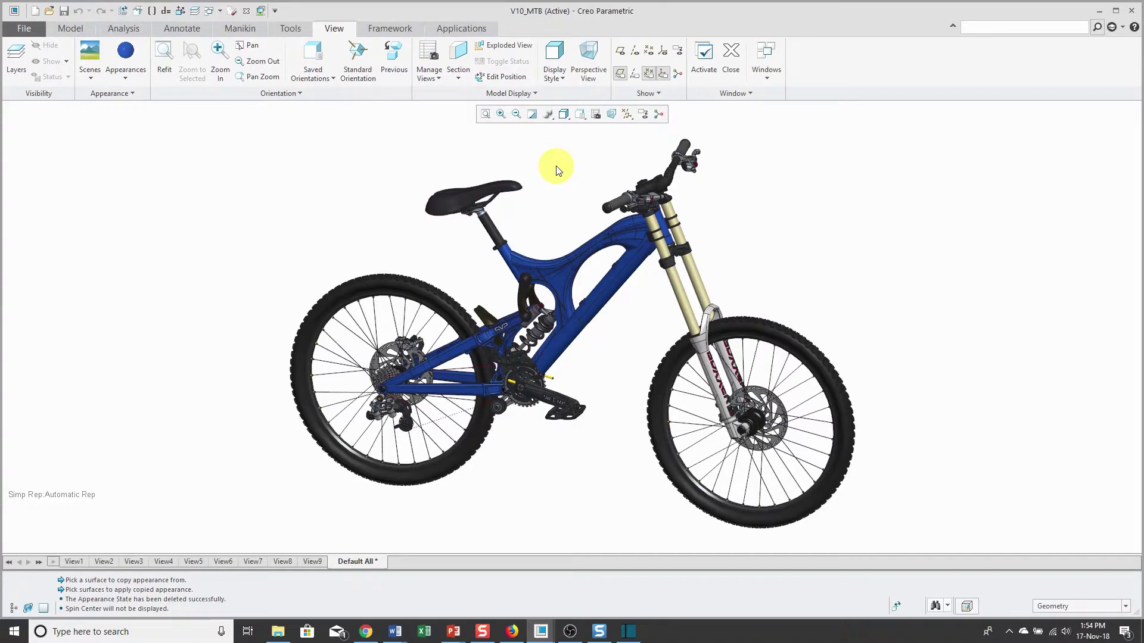
Create an appearance state named Blue in the V10_MTB assembly and close the View Manager.
click(596, 114)
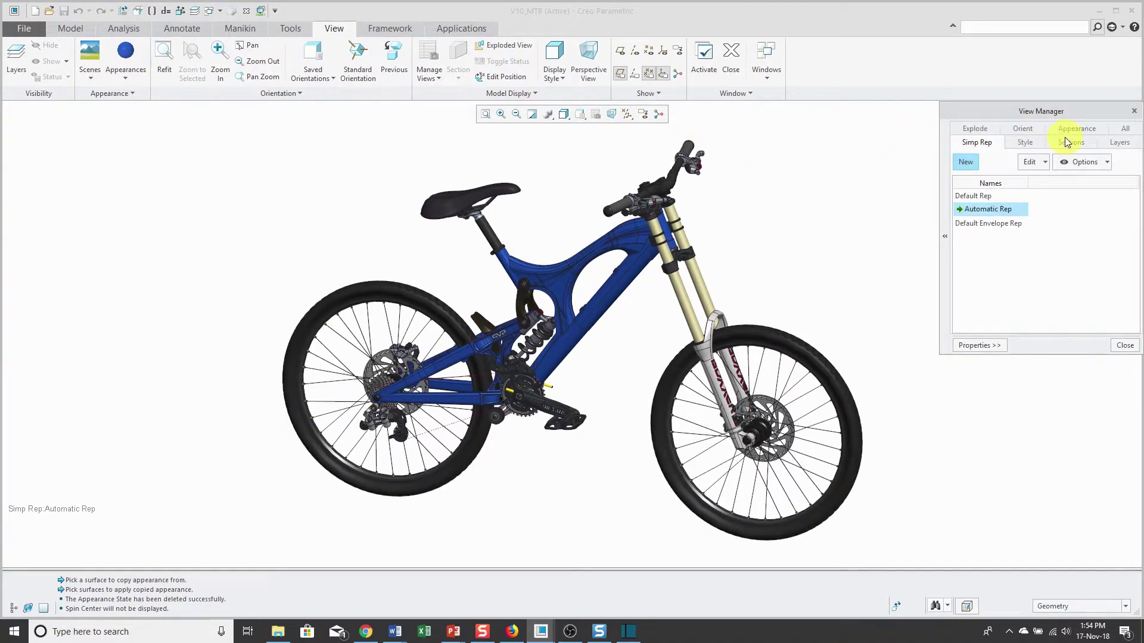
click(1089, 132)
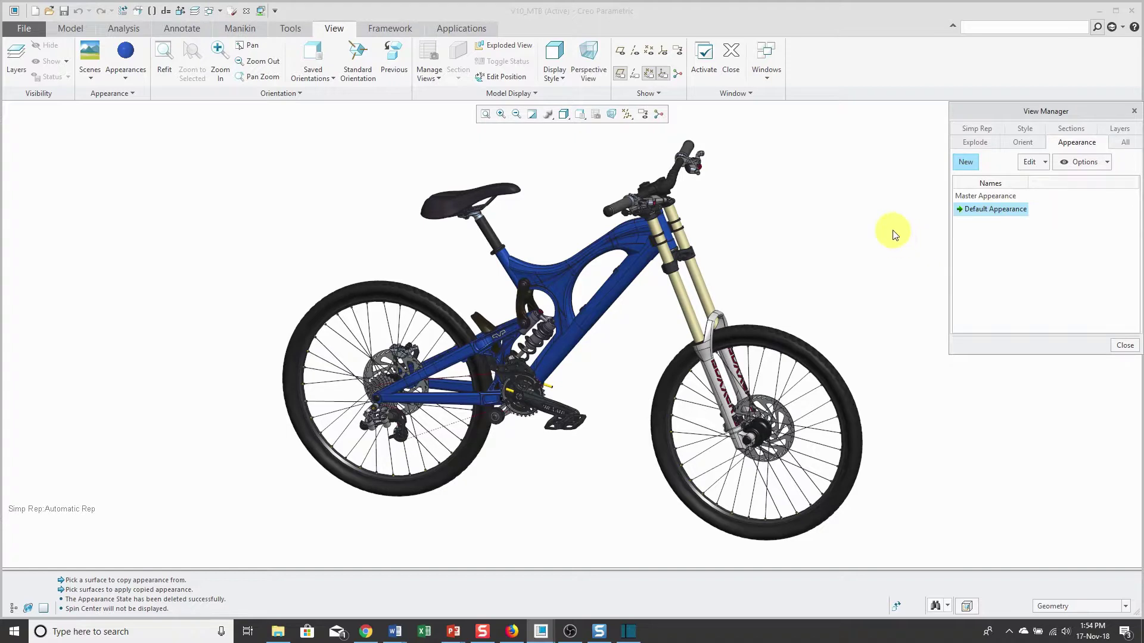
click(965, 162)
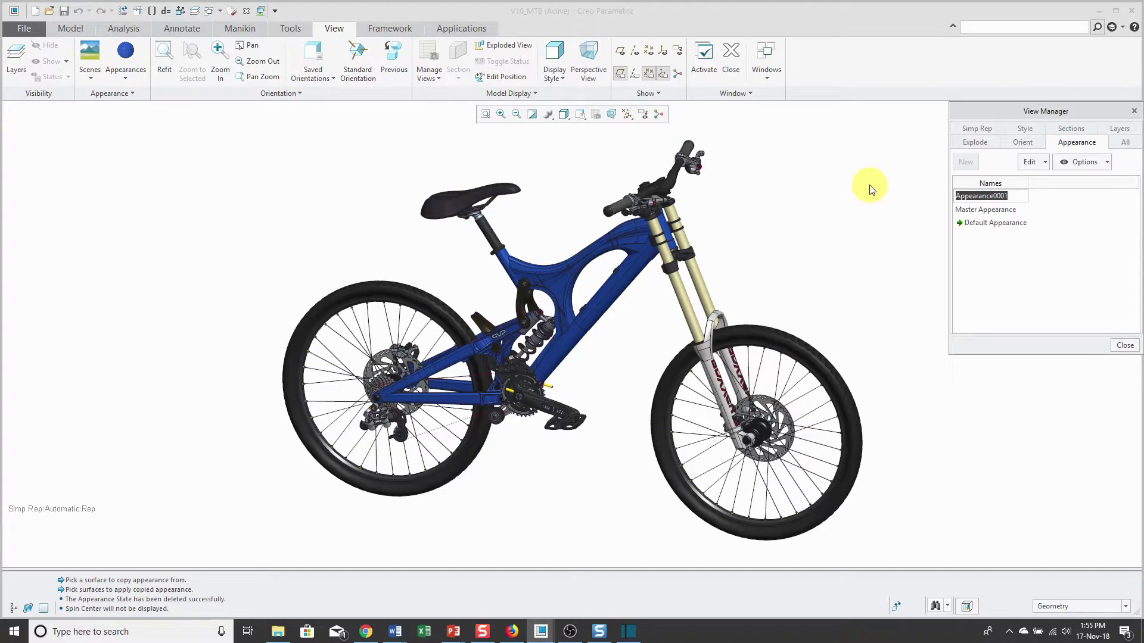
text(Bl)
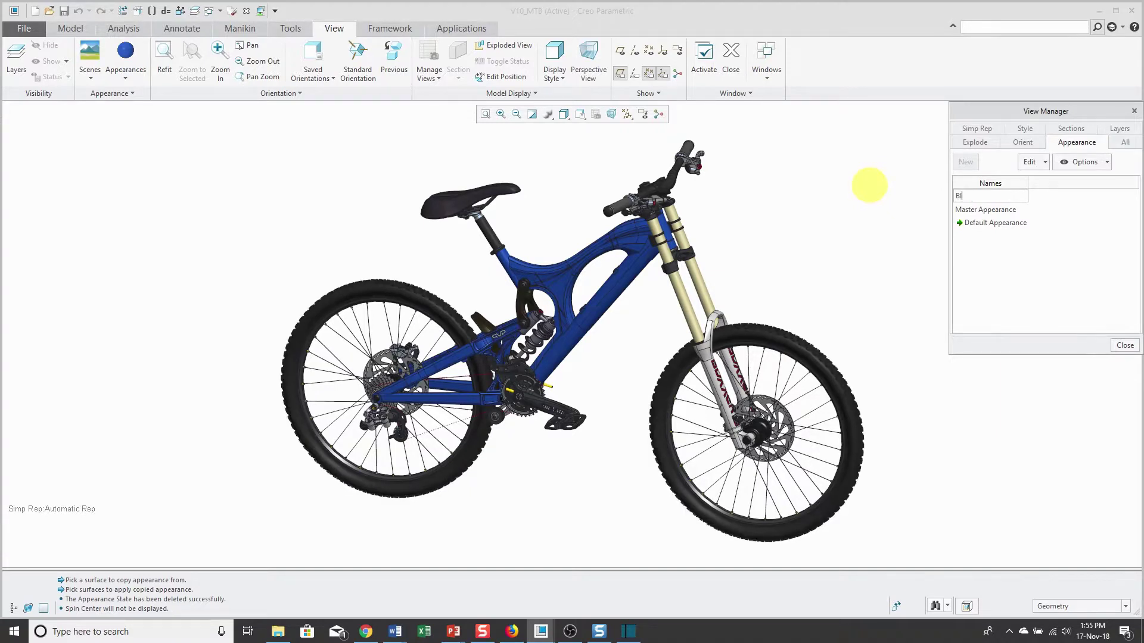
text(ue)
key(Return)
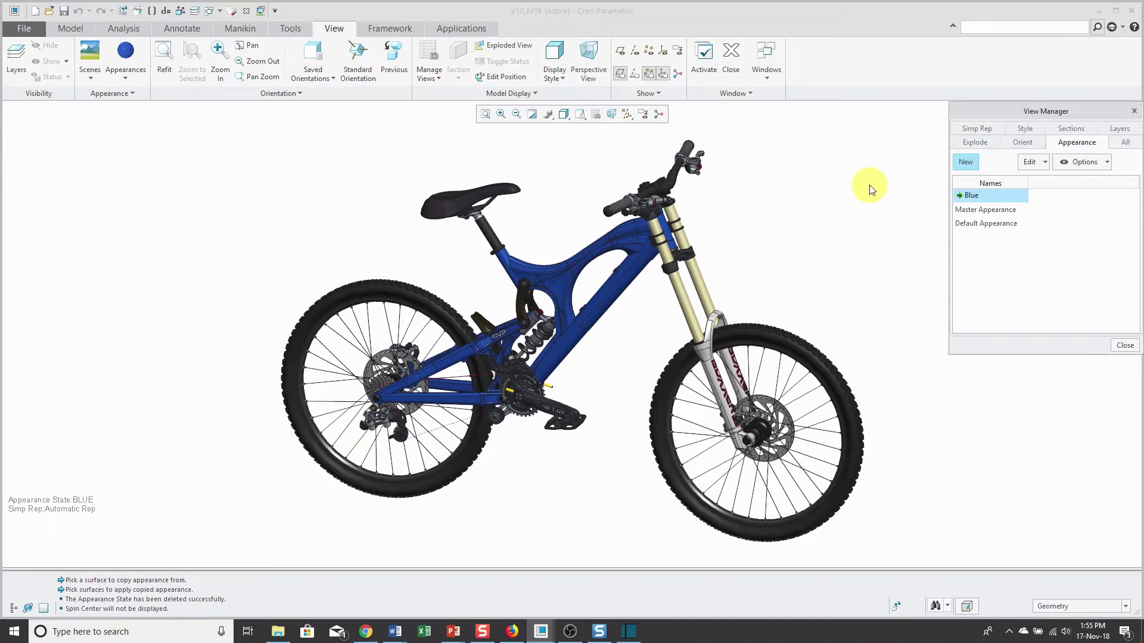
click(1126, 346)
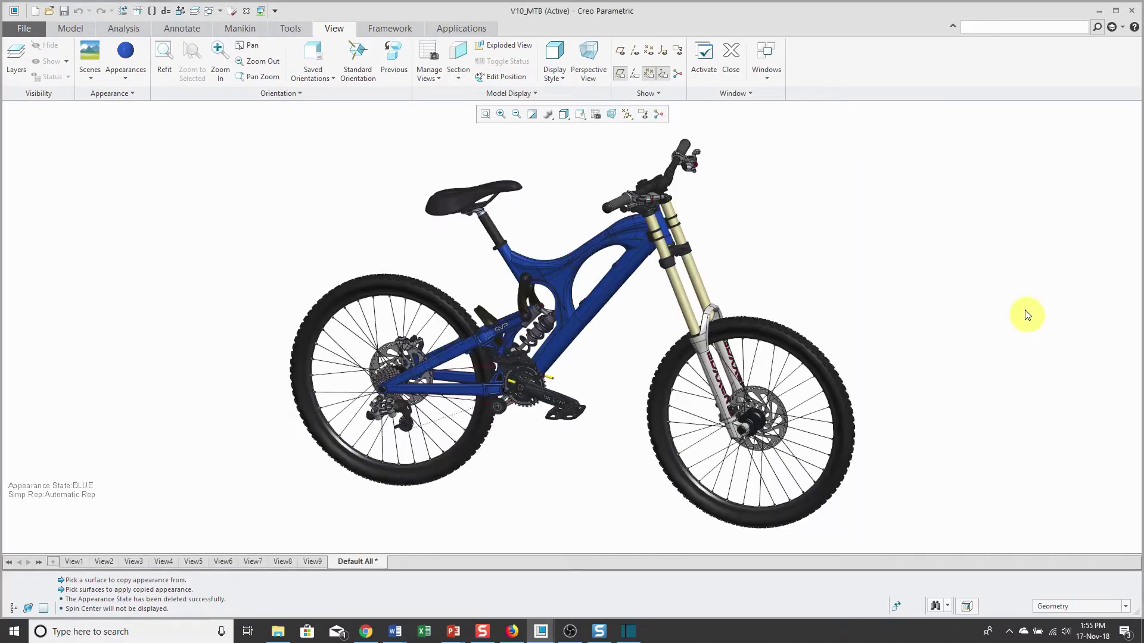
Copy the blue appearance from the frame's down tube and paste it onto both UPPER_TUBE parts of the front fork.
click(129, 78)
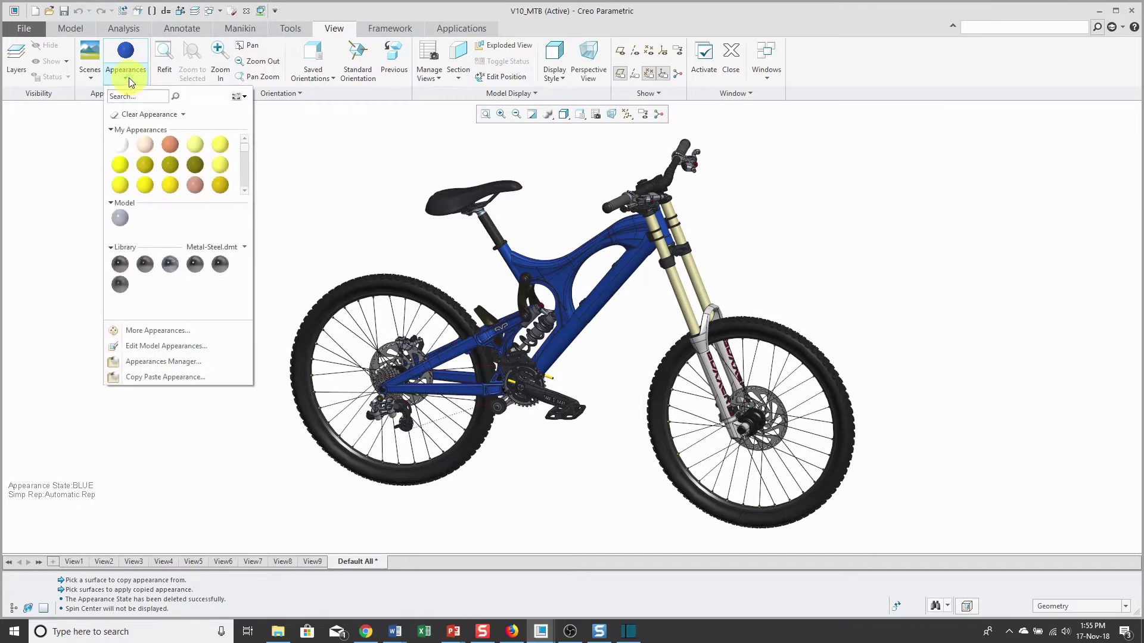
click(201, 377)
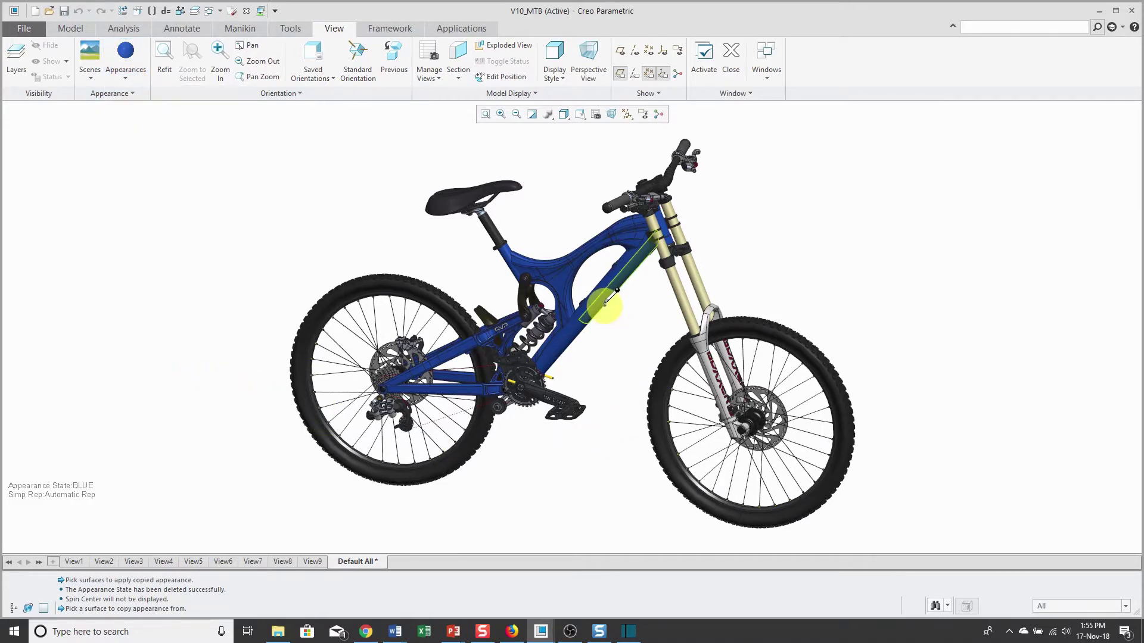
click(604, 304)
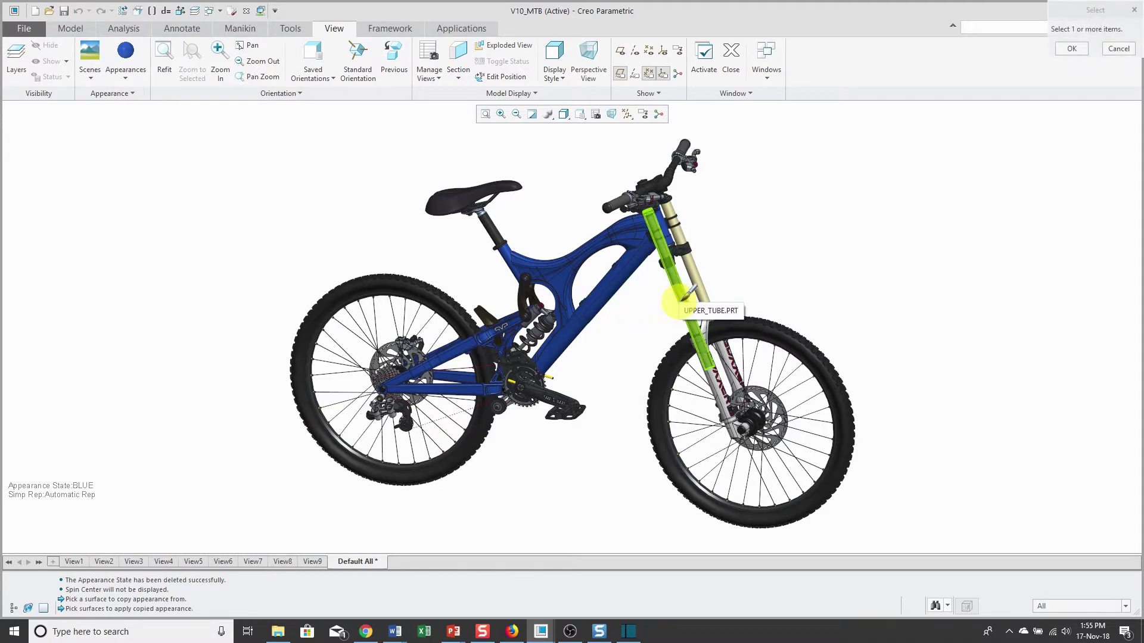
click(685, 294)
ctrl+click(718, 292)
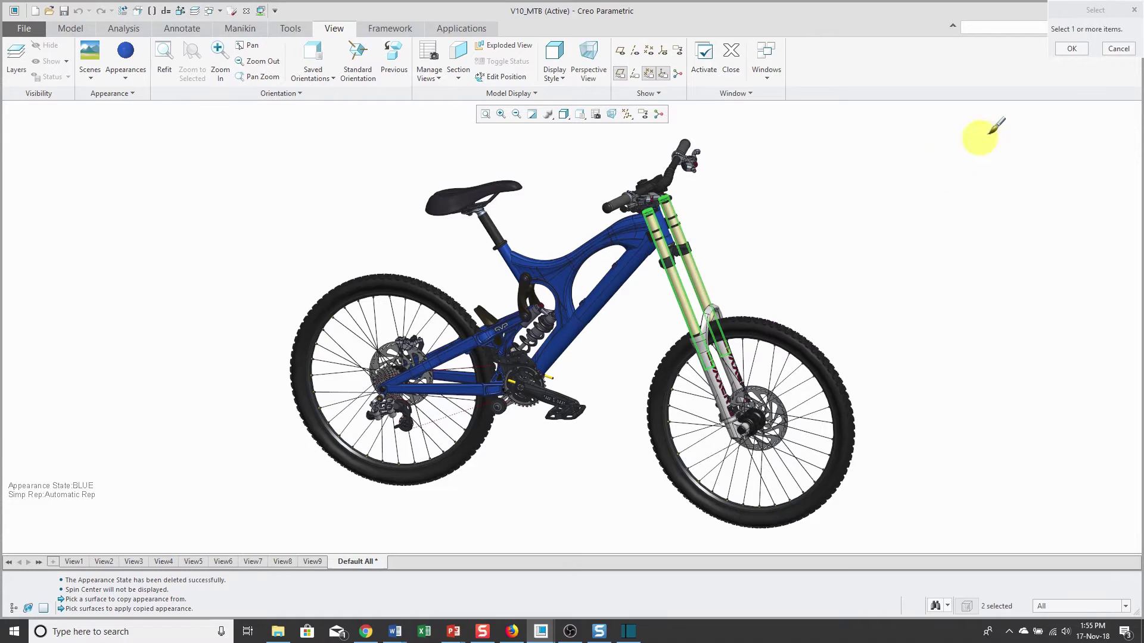
click(1067, 49)
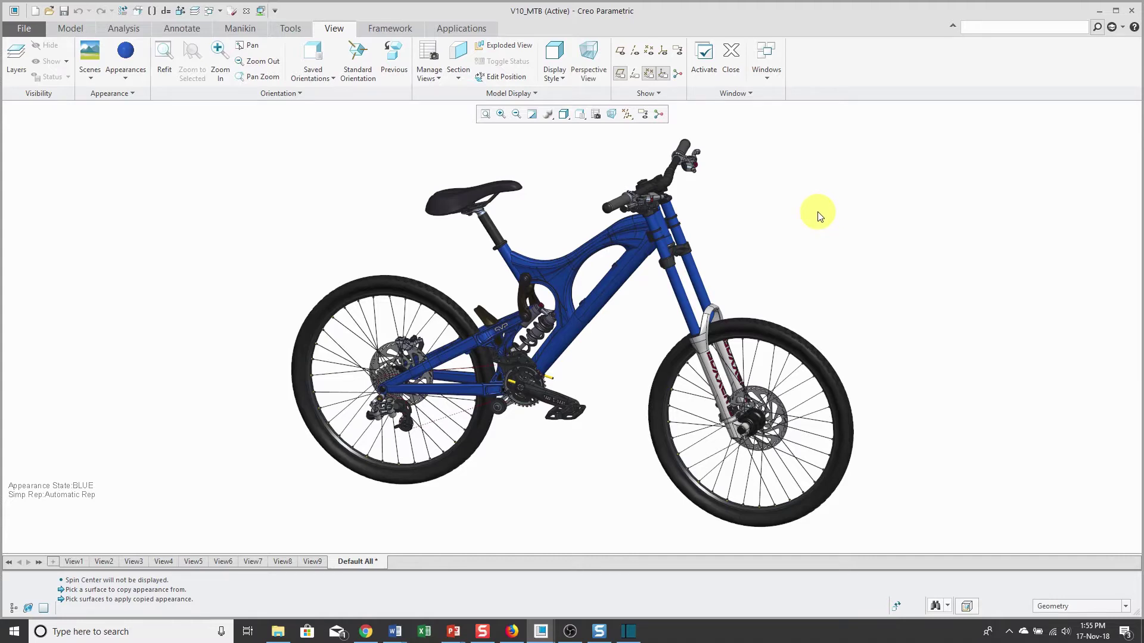
Create another appearance state named Red in the bike assembly and close the View Manager.
click(596, 114)
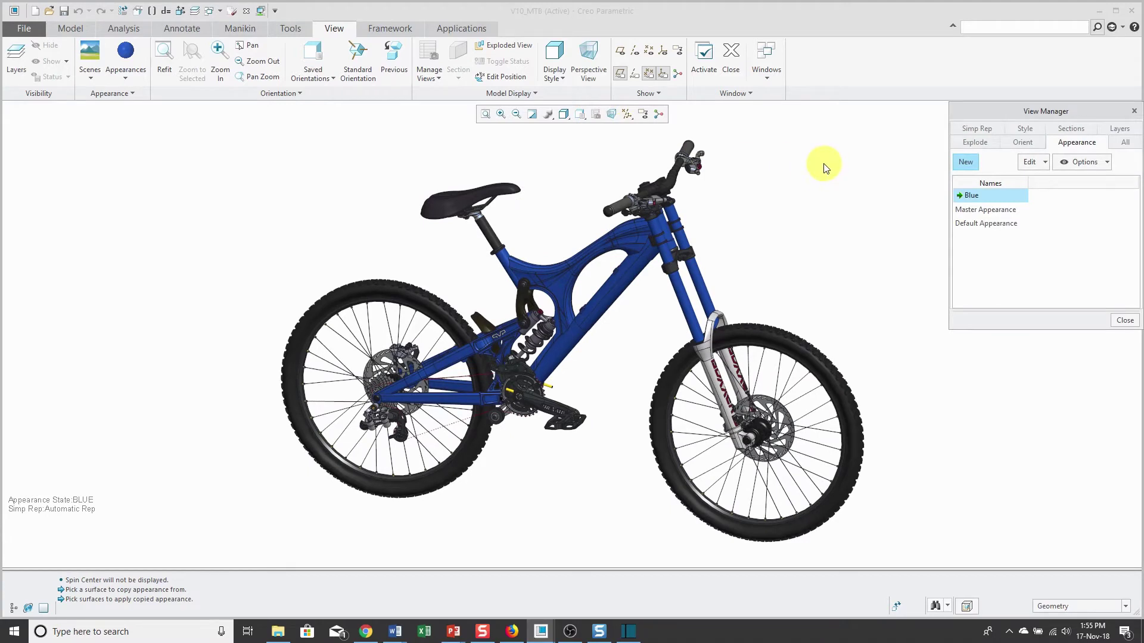
click(964, 164)
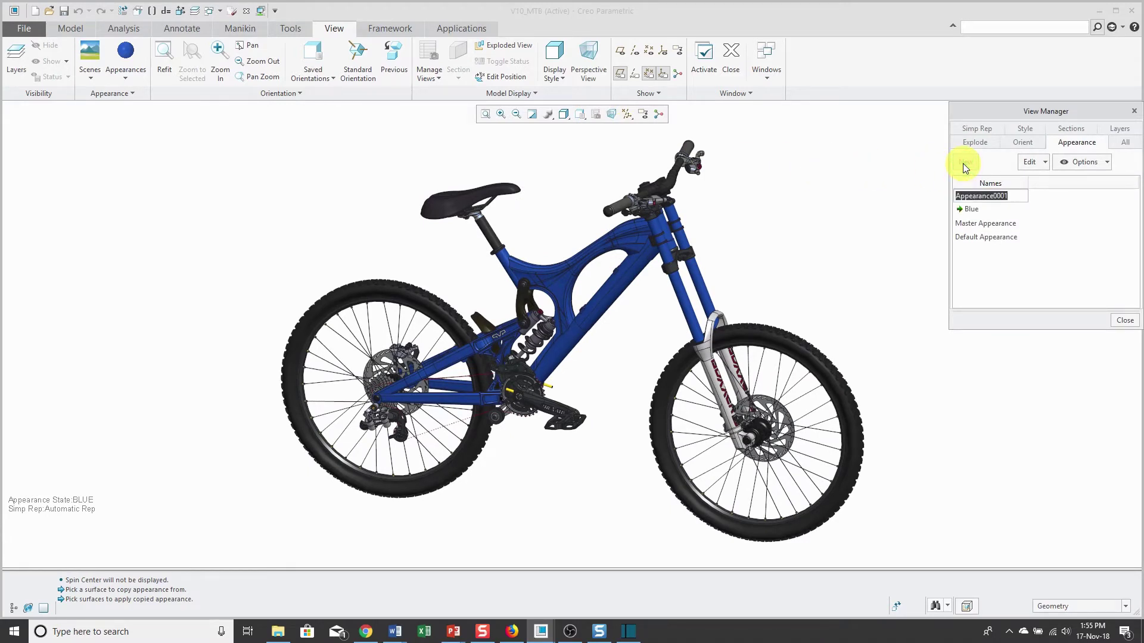
text(Red)
key(Return)
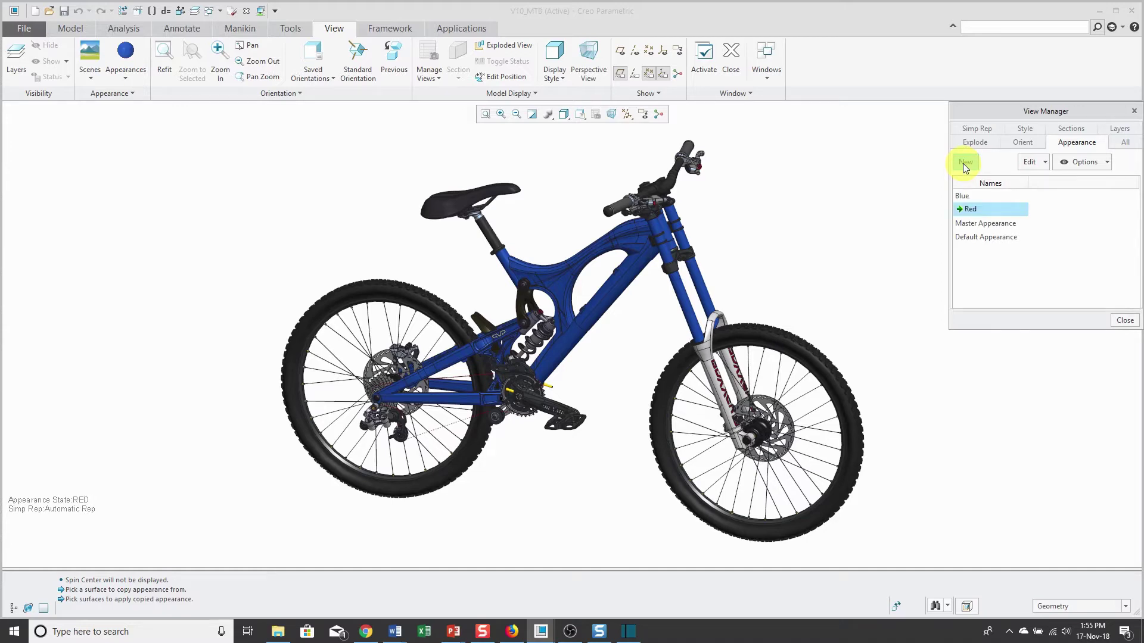
click(1125, 320)
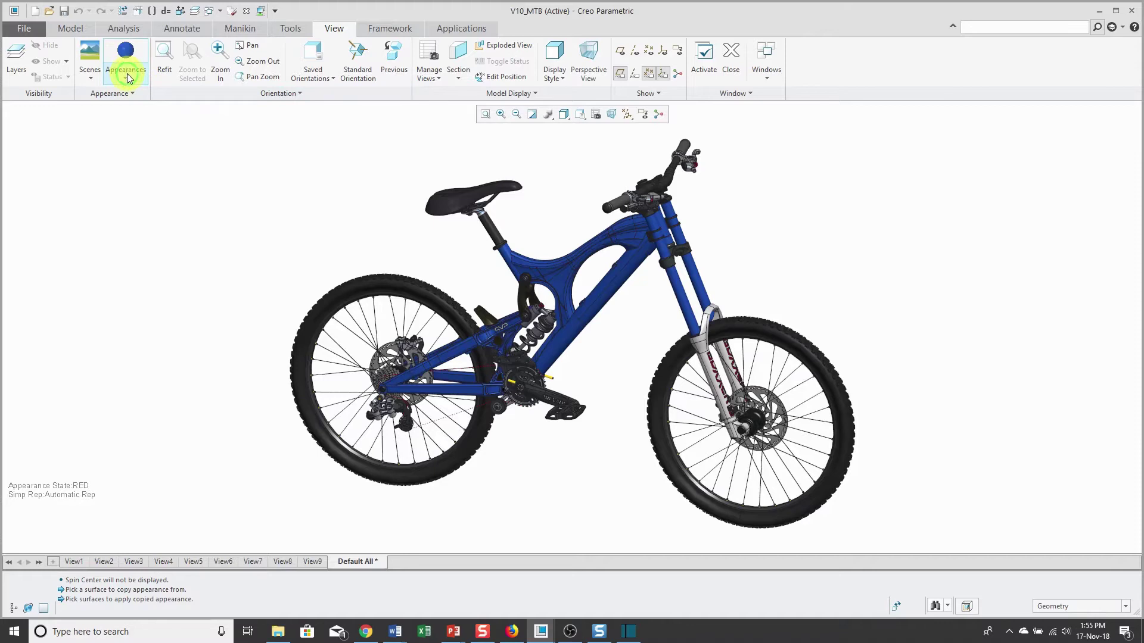
Apply a bright red appearance from My Appearances to the fork's upper tubes and all items on the FRAME layer.
click(127, 74)
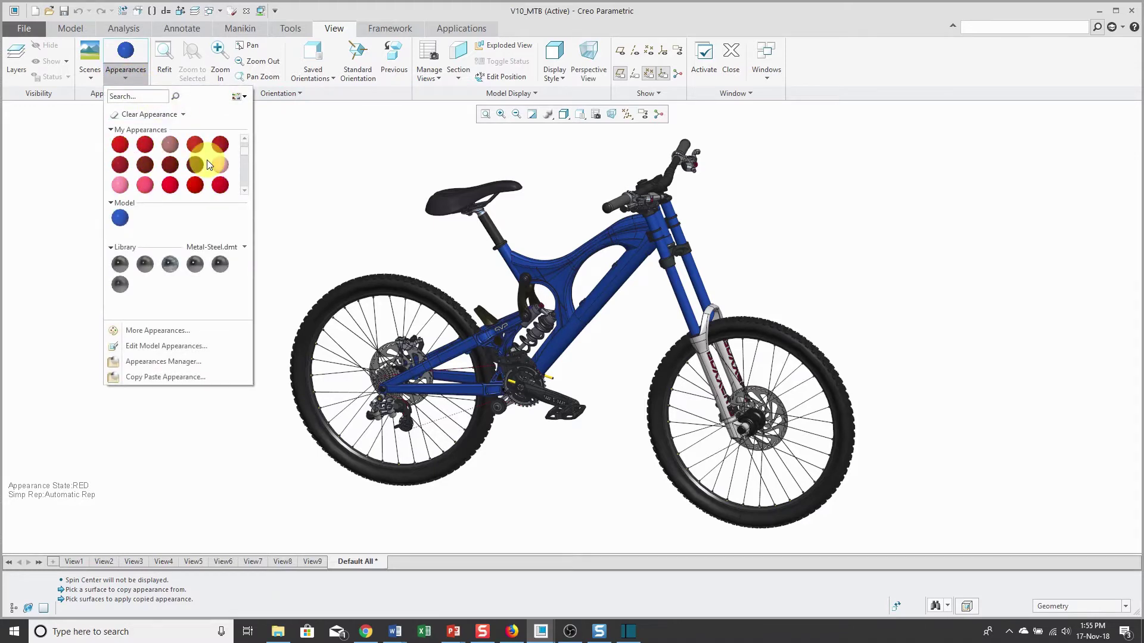
click(223, 188)
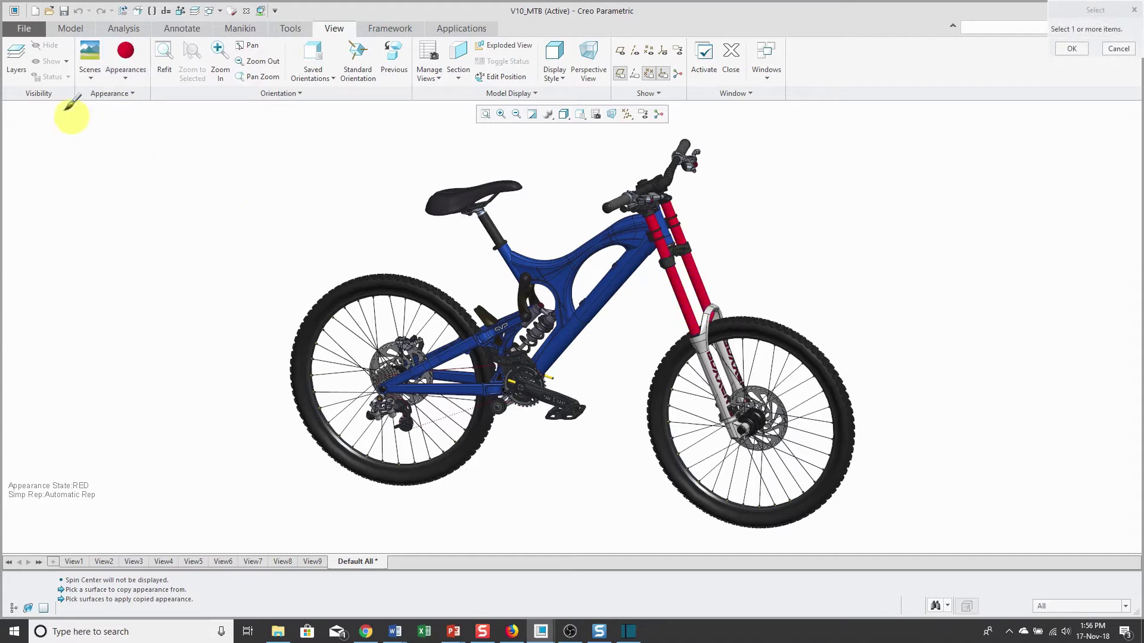
click(16, 67)
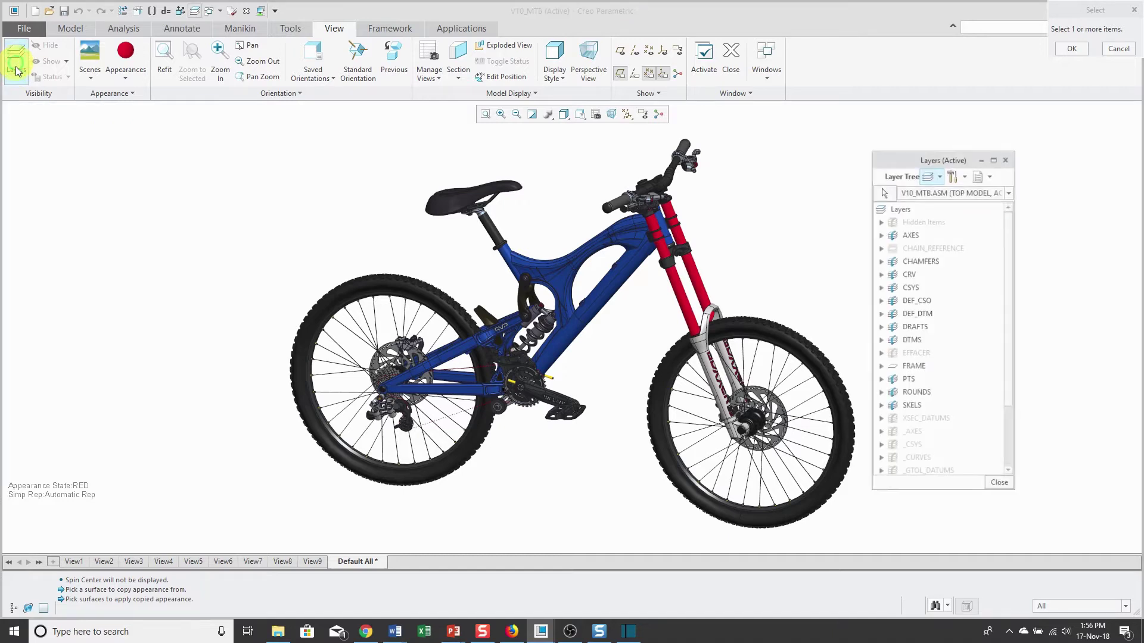
click(919, 370)
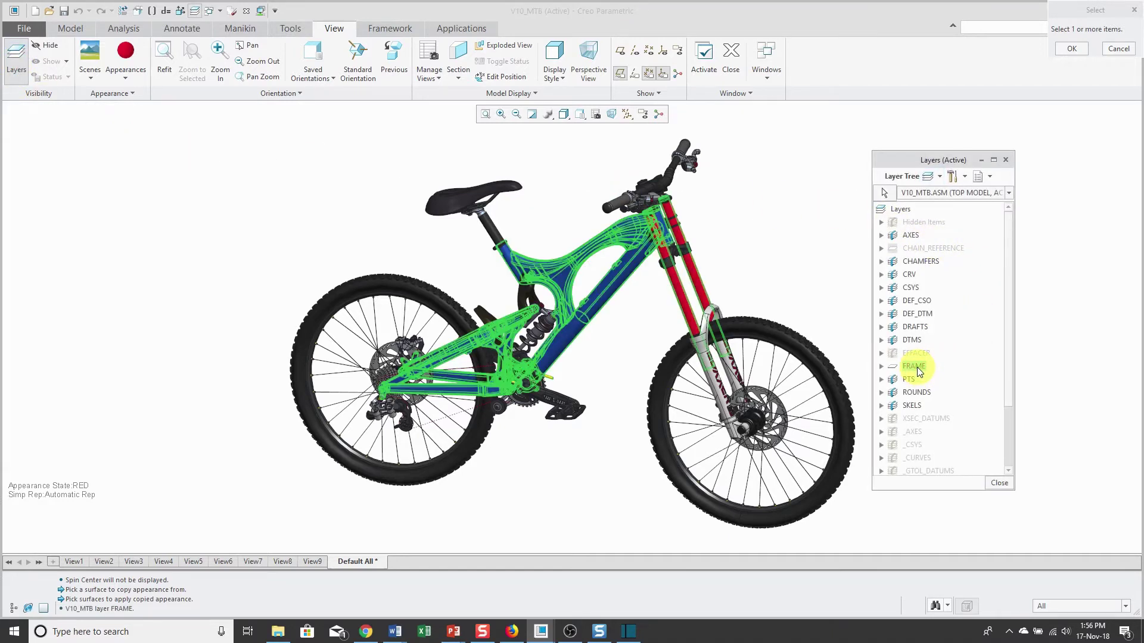
right_click(919, 370)
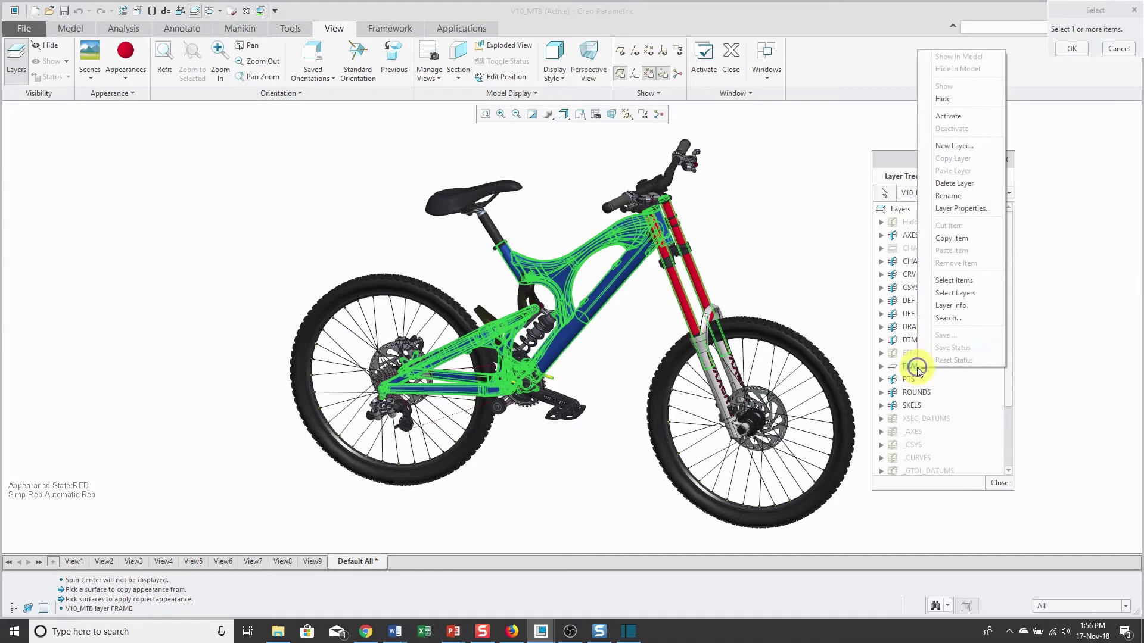
click(956, 281)
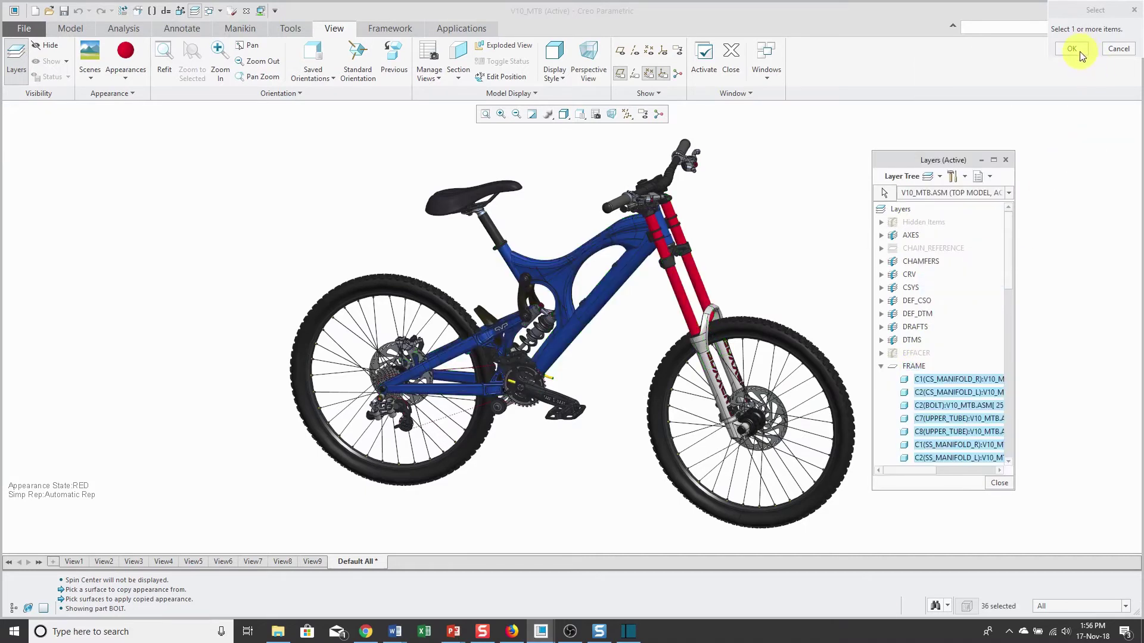
click(1072, 49)
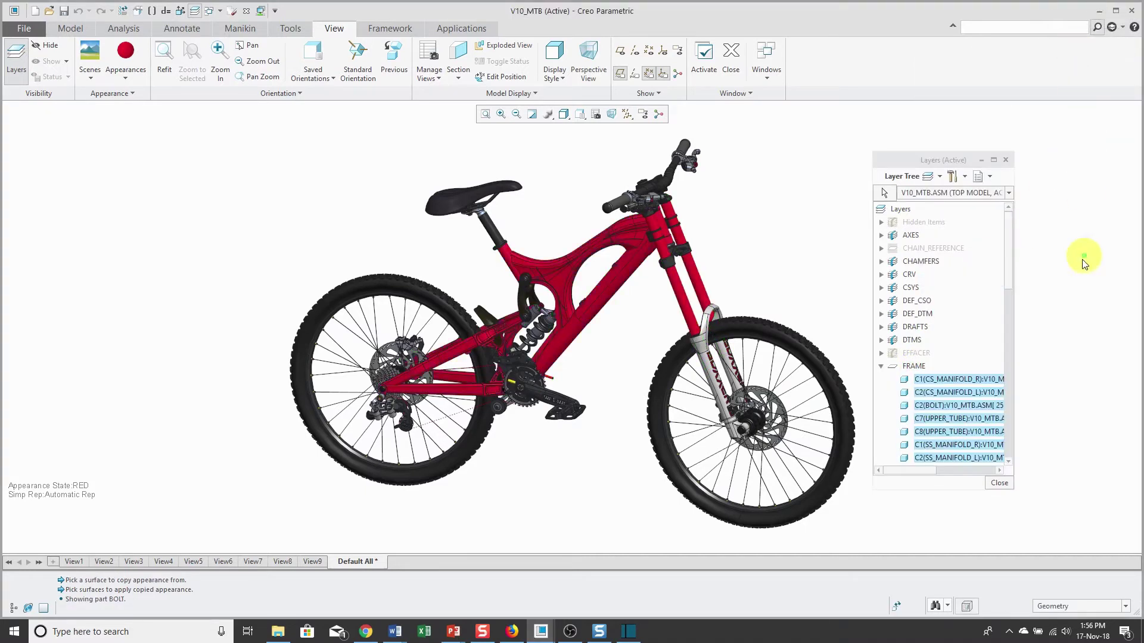
click(1003, 481)
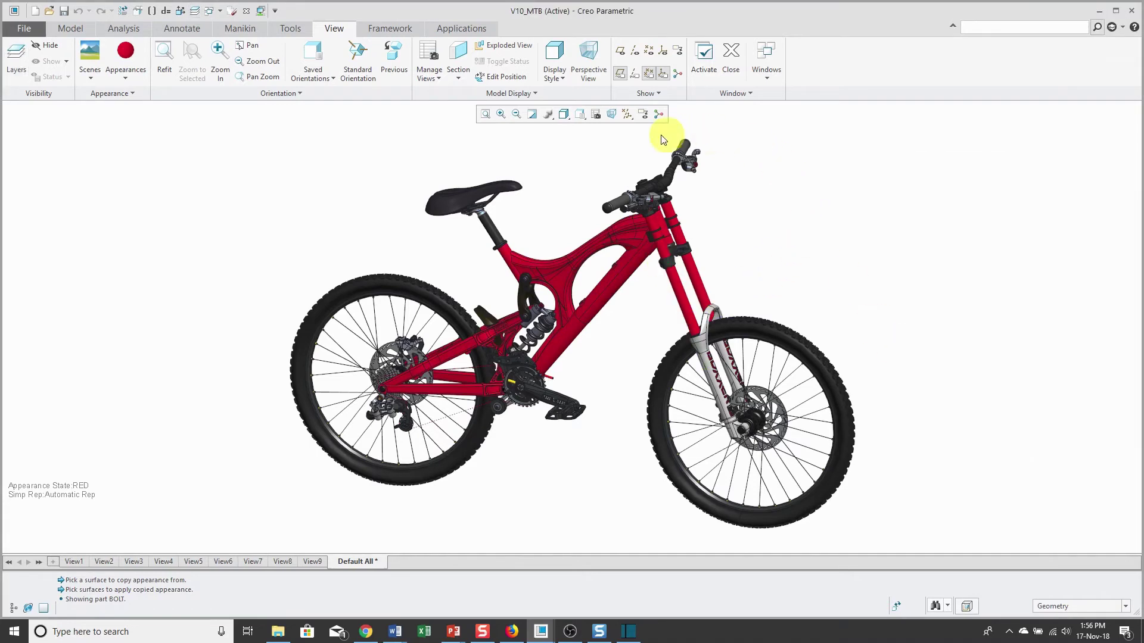
Open the View Manager on the bike assembly's appearance states.
click(595, 115)
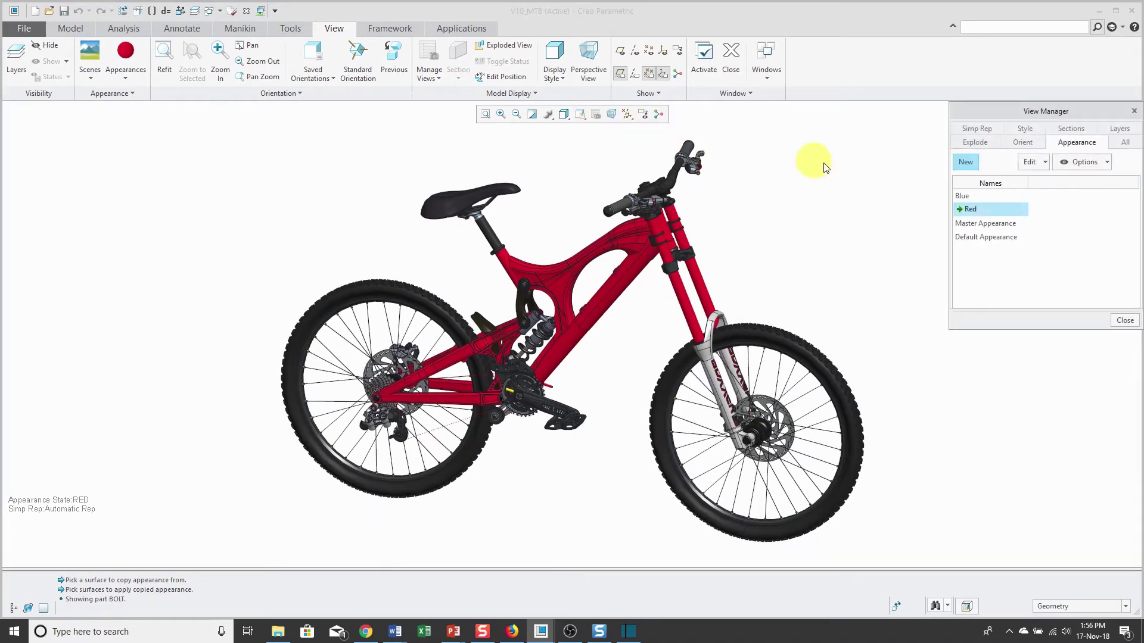